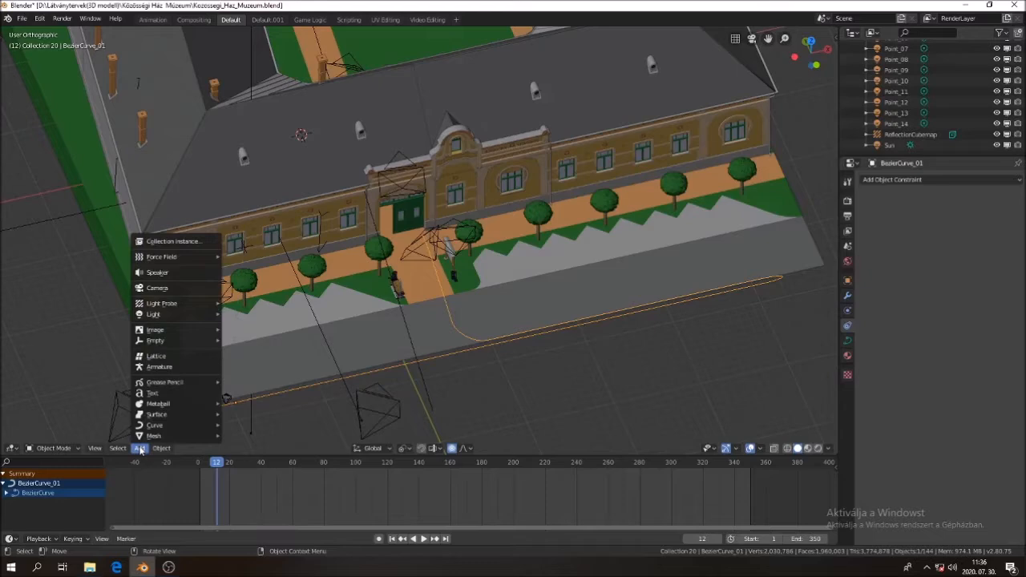
- Add a Bezier curve and, in top view, move it in front of the building beyond the road's outer edge
mouse_move(156, 425)
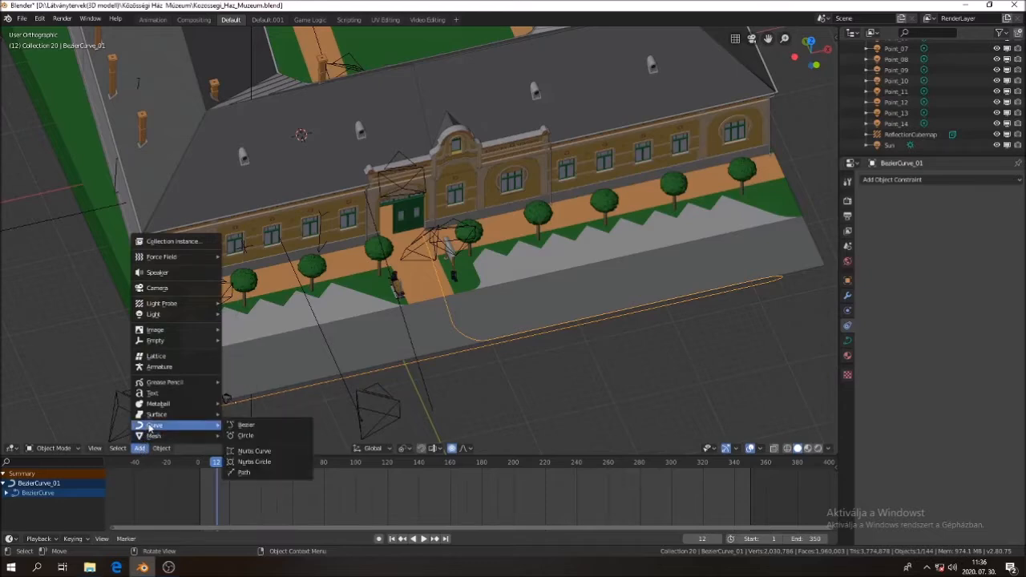
left_click(245, 426)
middle_click_drag(540, 345, 521, 362)
key("KP_7")
scroll(446, 165, "down", 3)
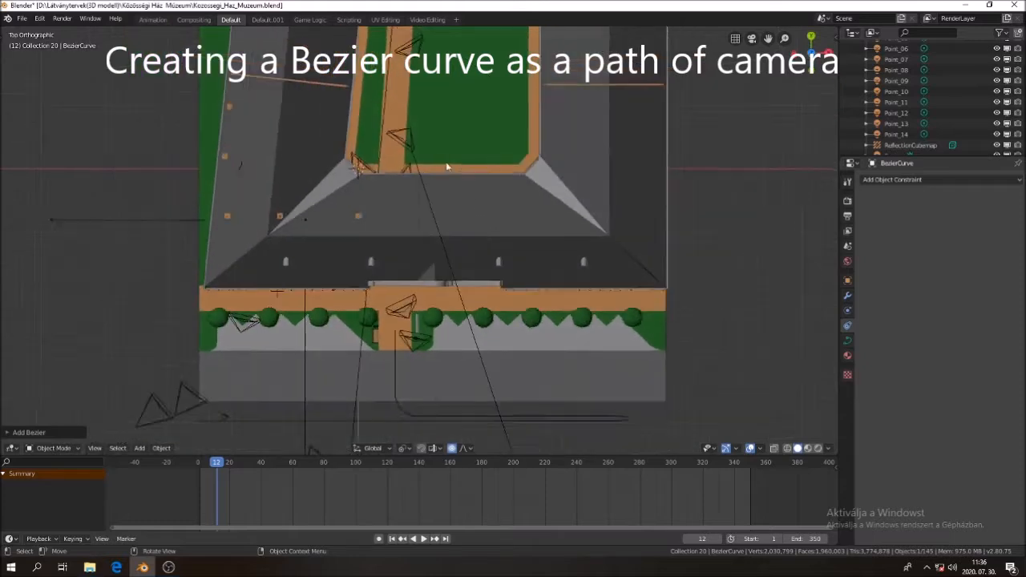
scroll(379, 188, "up", 2)
scroll(381, 187, "down", 1)
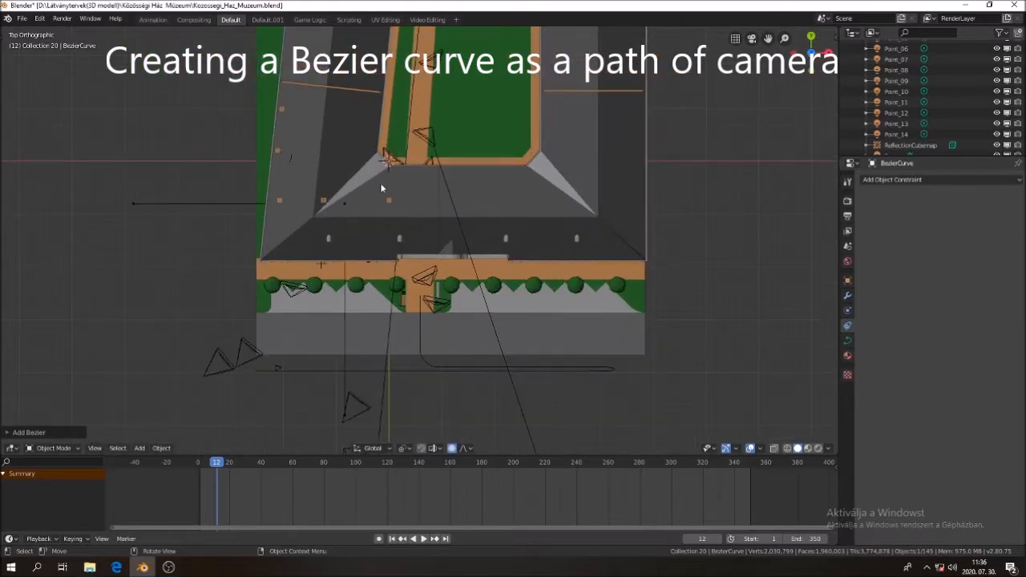
key("g")
key("y")
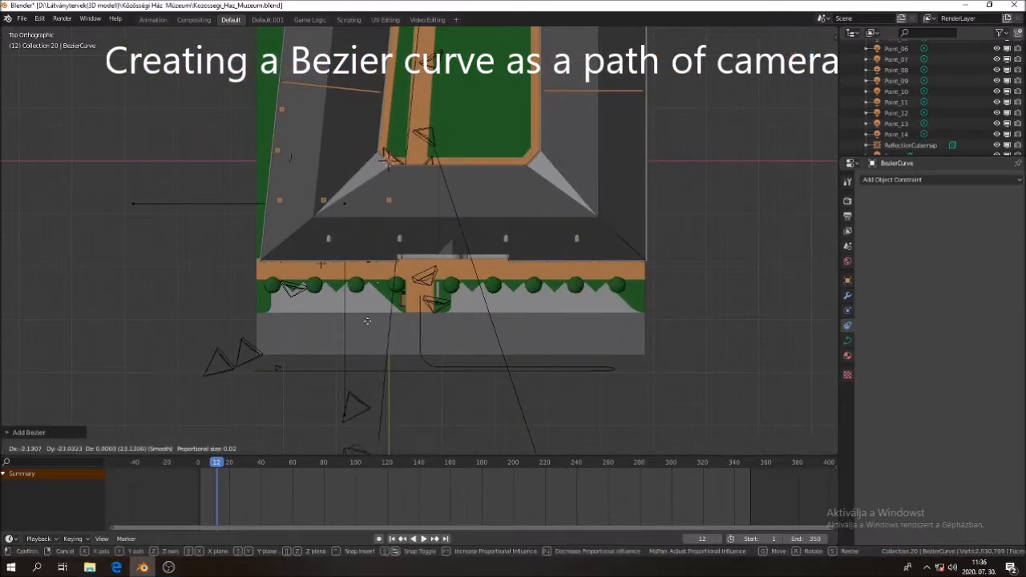
left_click(371, 399)
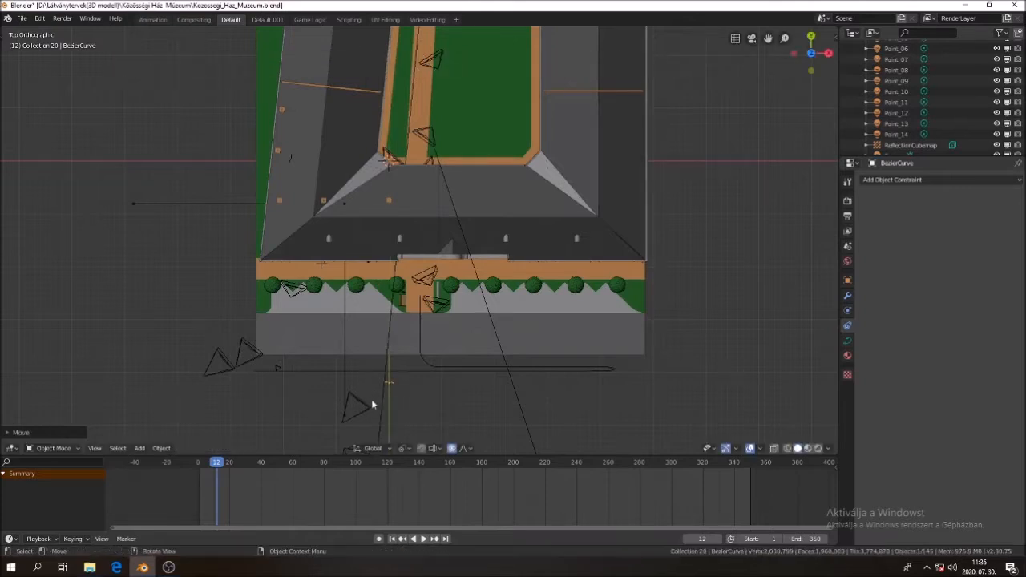
- In Edit Mode, move the curve's left control point along negative X until it is level with the road's left end
scroll(383, 376, "up", 5)
left_click(53, 448)
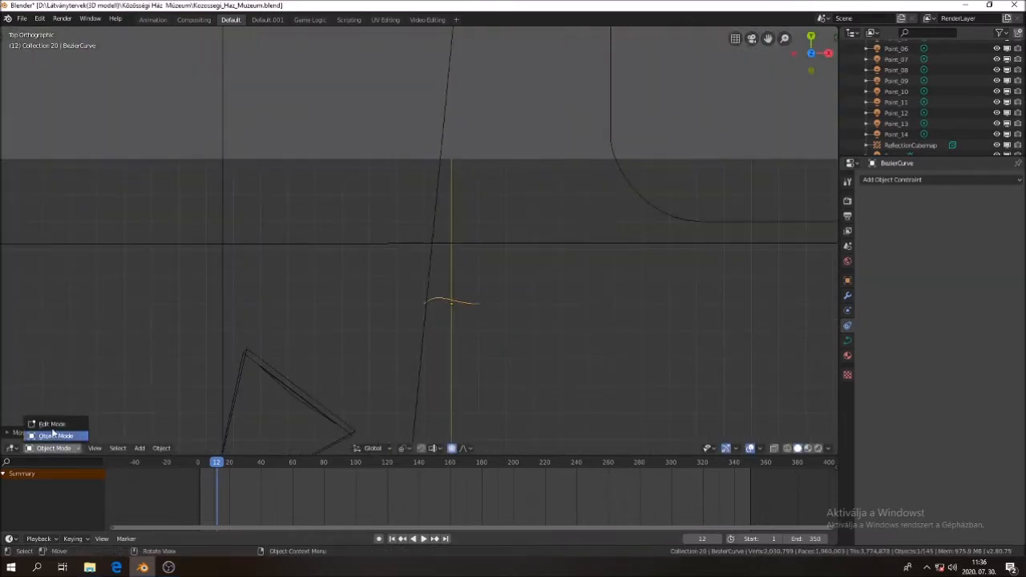
left_click(50, 424)
scroll(492, 343, "down", 2)
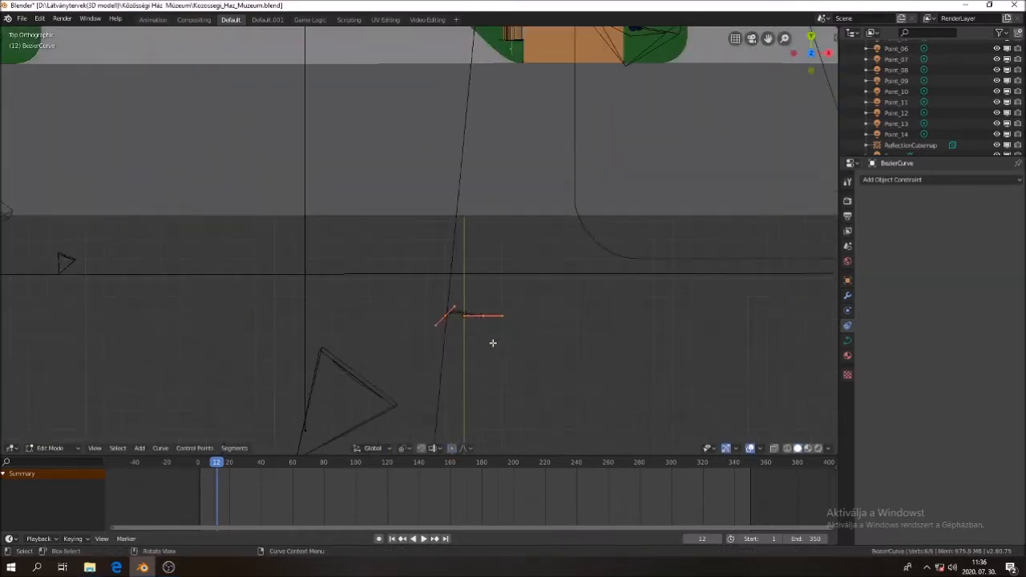
left_click(447, 318)
scroll(535, 317, "down", 2)
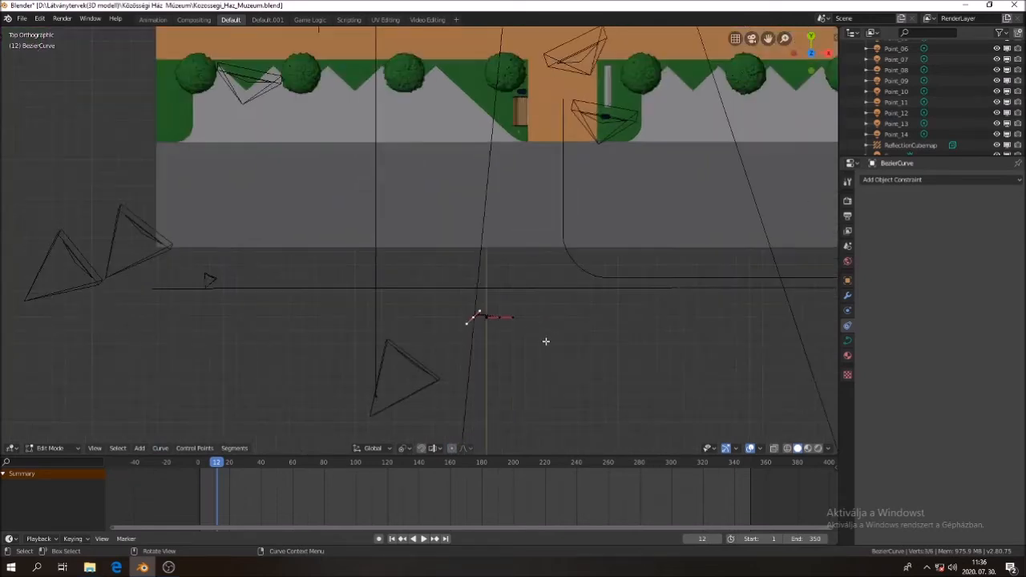
key("g")
key("x")
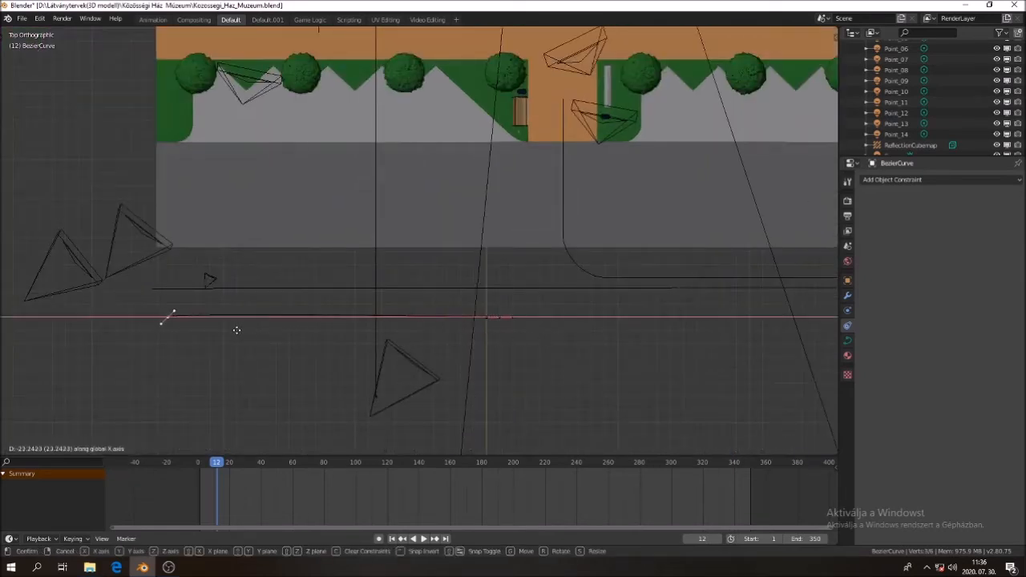
left_click(227, 329)
- Rotate the left control point's handles by 45° so they align with the X axis
scroll(232, 325, "up", 4)
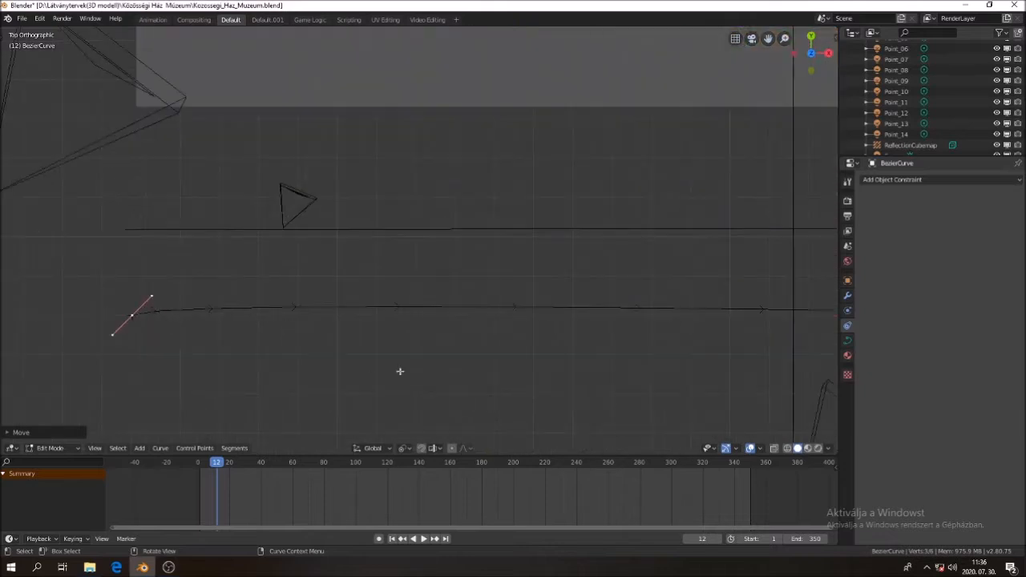
type("r45")
key("Return")
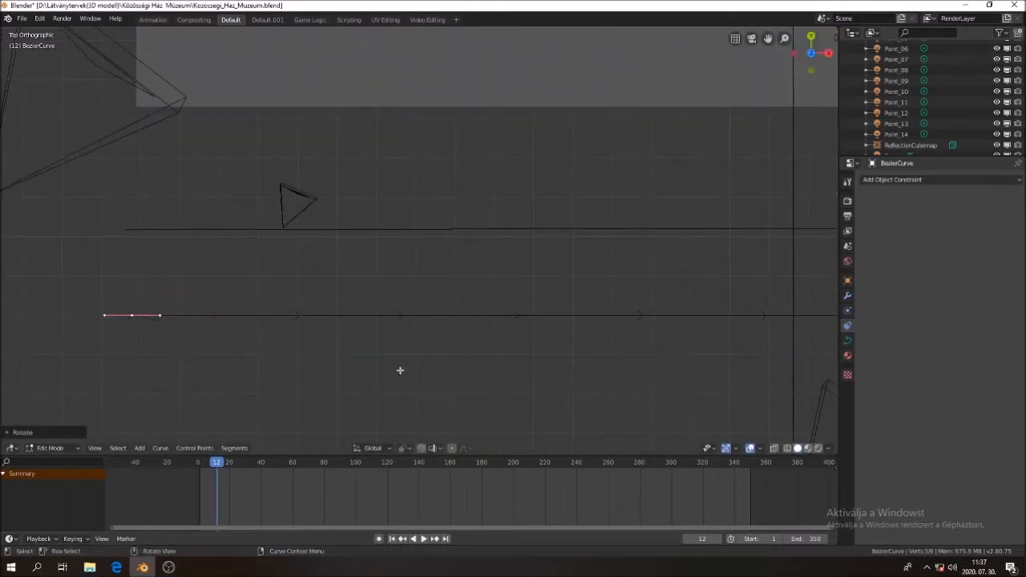
- Move the curve's right control point along the road to just below the right end of the existing camera path
scroll(399, 370, "down", 5)
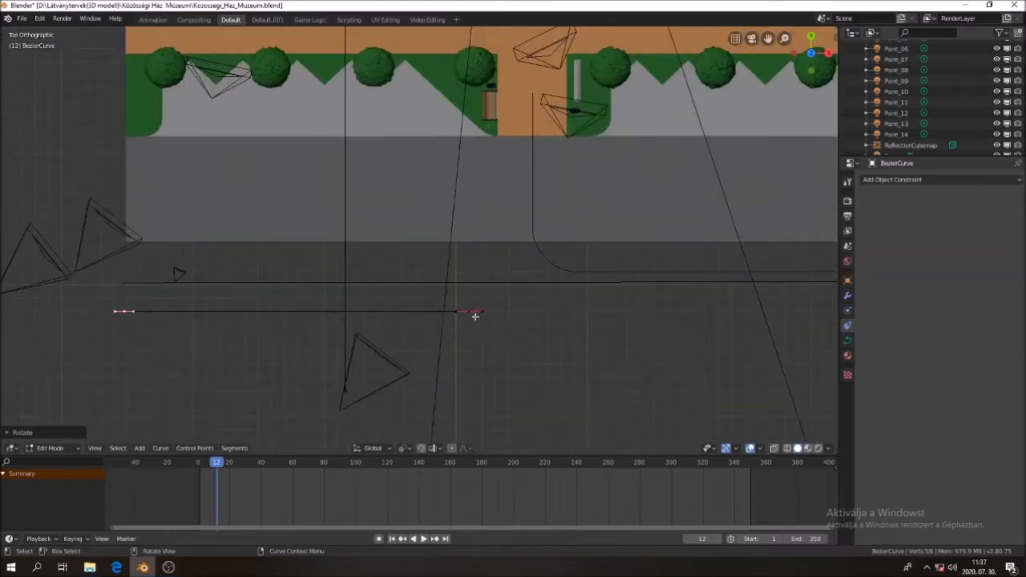
scroll(400, 310, "down", 4)
key("g")
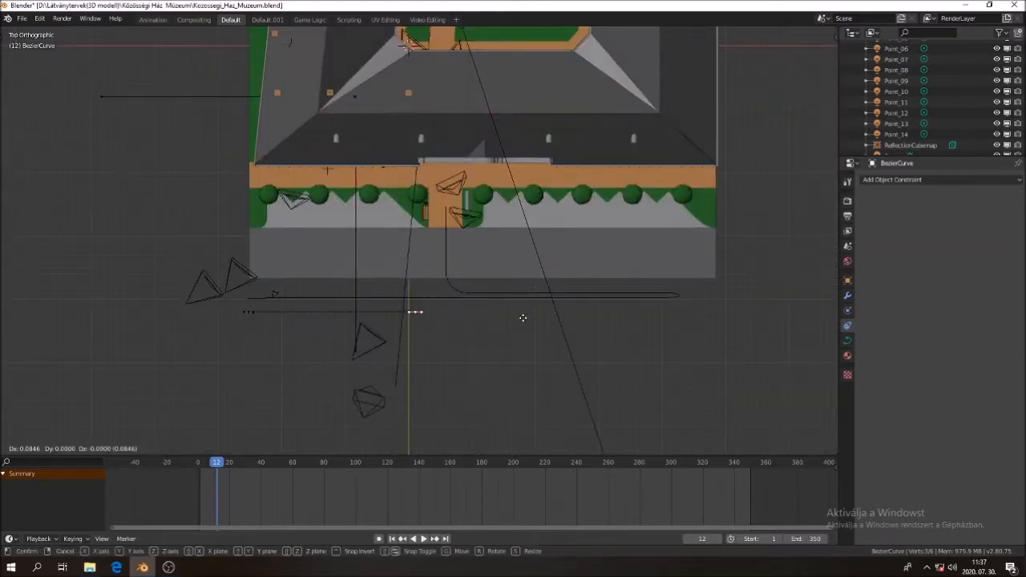
left_click(685, 319)
- Extrude the right end point about 1.2 units toward the building and rotate its handles around to form a U-turn
scroll(681, 302, "up", 1)
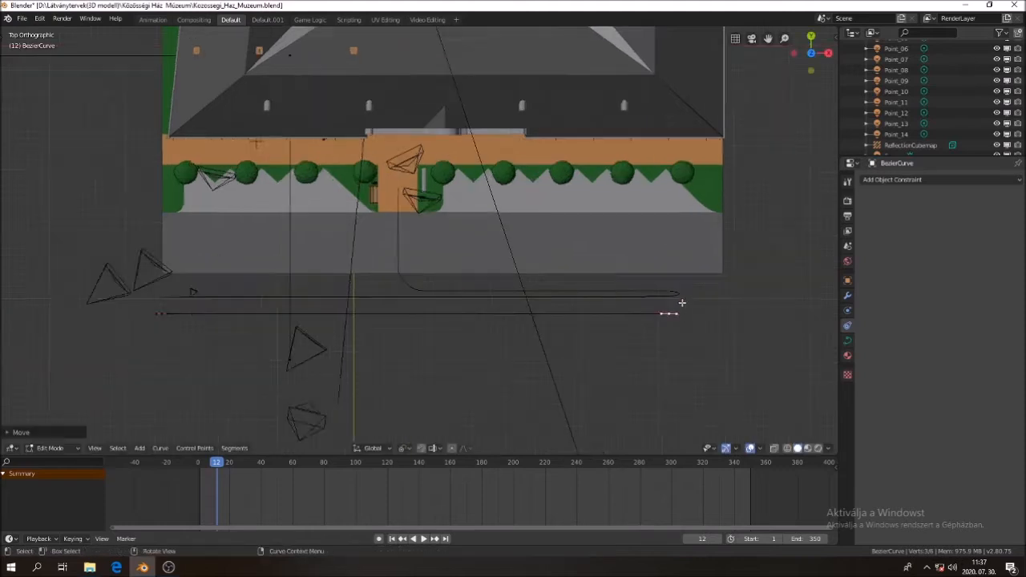
scroll(681, 302, "up", 3)
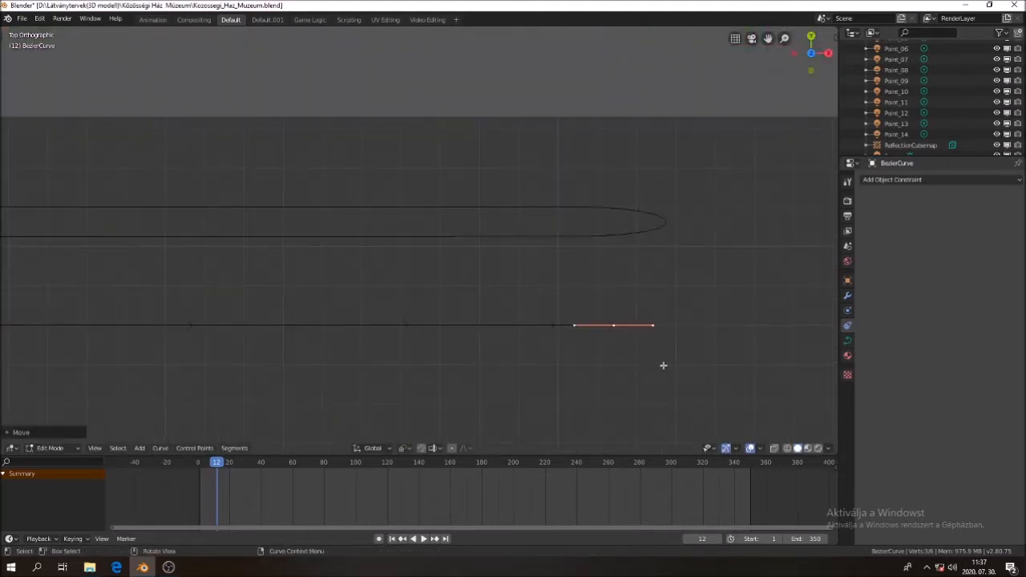
right_click(662, 366)
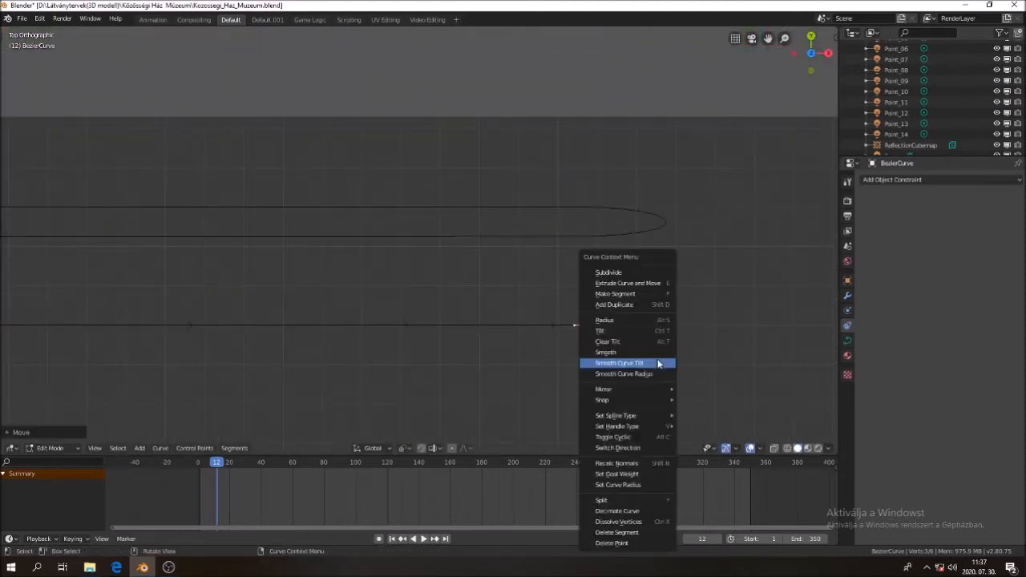
left_click(616, 283)
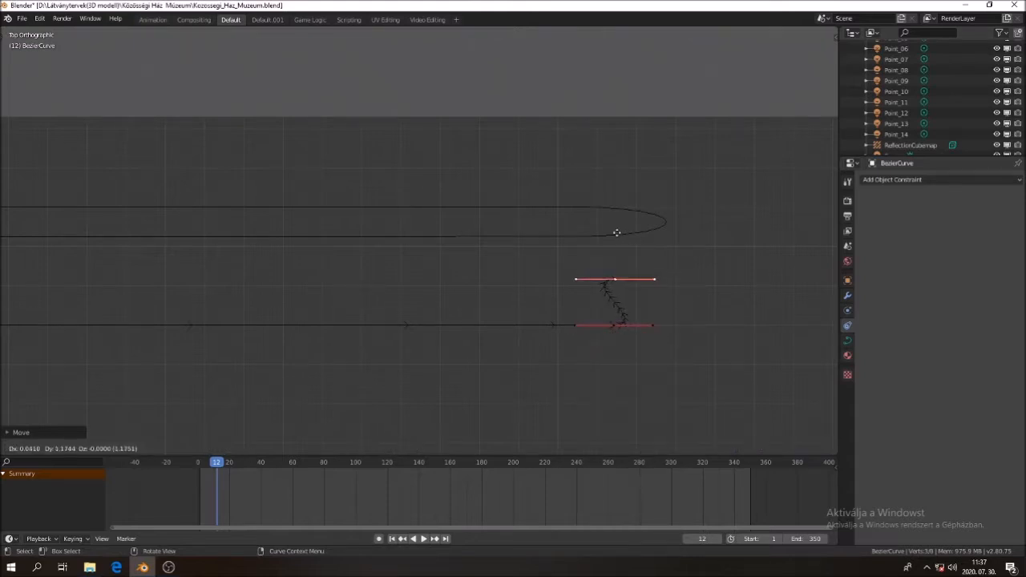
left_click(616, 232)
key("r")
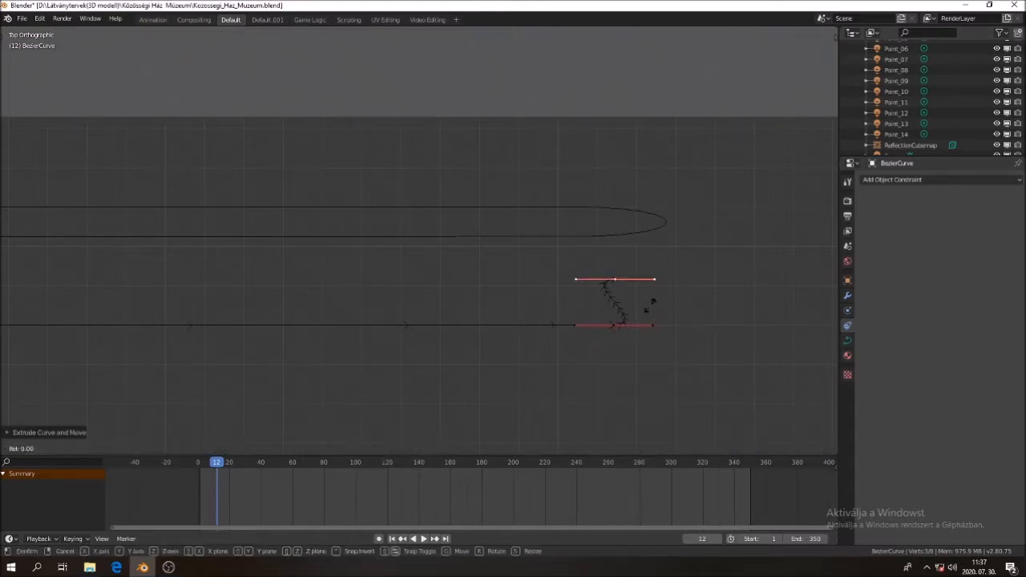
left_click(650, 305)
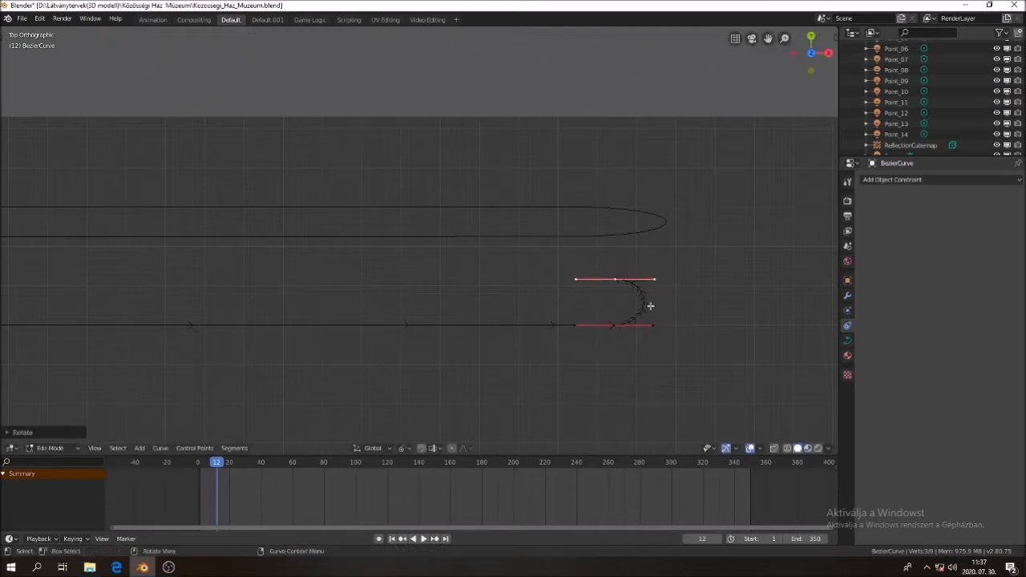
- Move the extruded point along Y toward the first line to narrow the U-turn
scroll(626, 295, "up", 3)
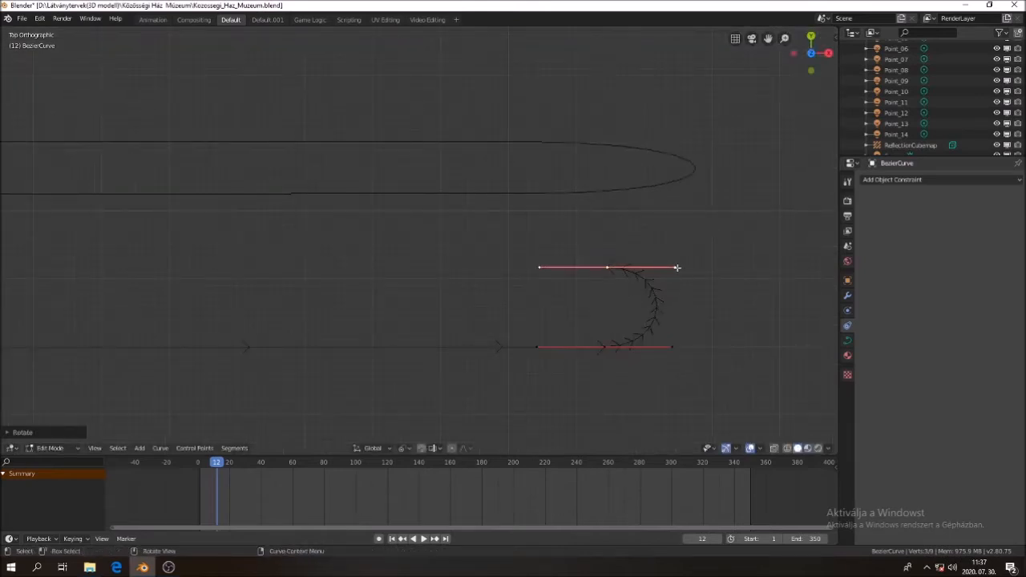
key("g")
key("y")
left_click(649, 302)
- Extend the outer handles of both U-turn points by about 0.9 units along positive X
left_click_drag(674, 282, 750, 284)
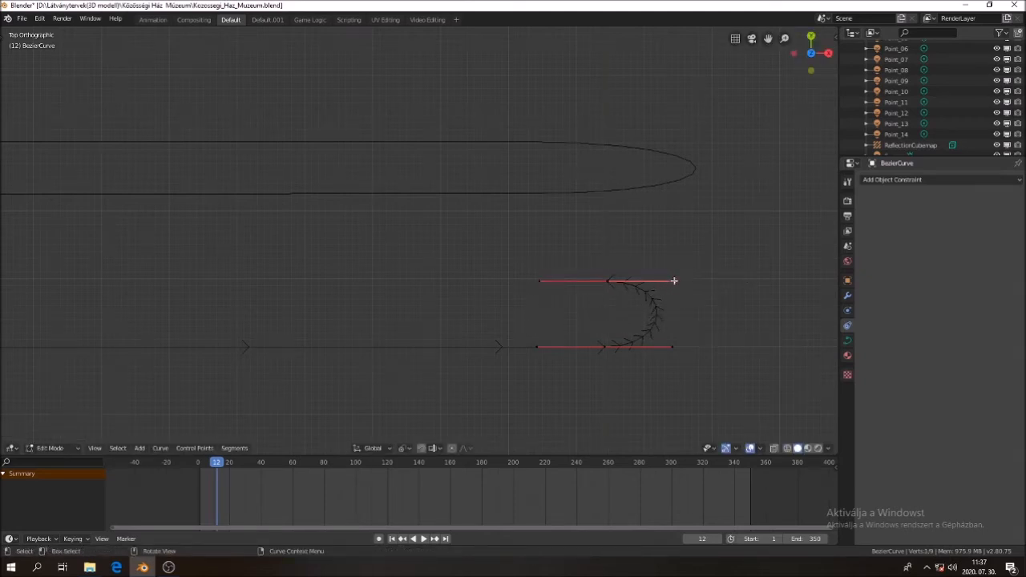
key("g")
key("x")
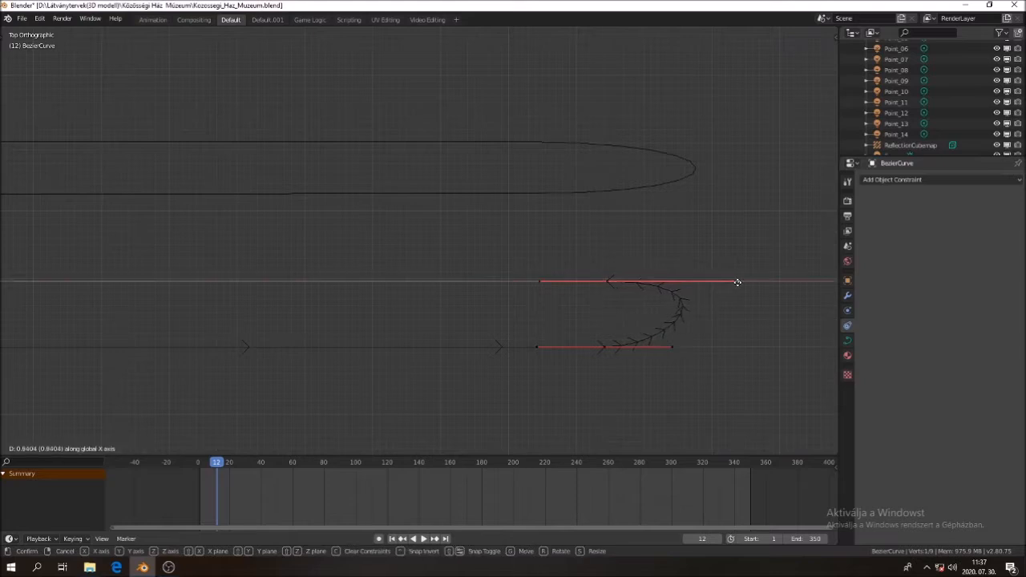
left_click(736, 282)
left_click(676, 360)
left_click(673, 346)
key("g")
key("x")
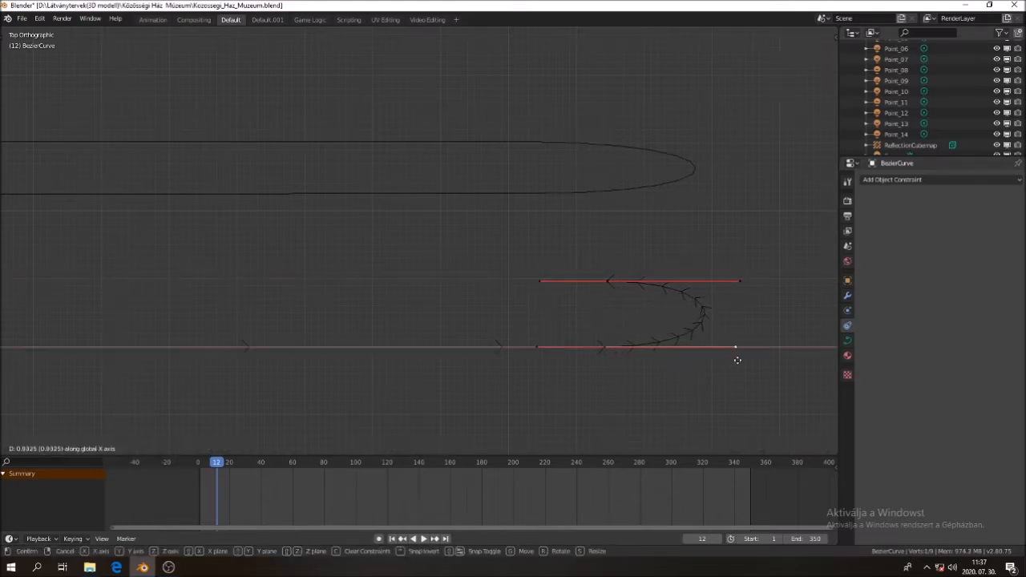
left_click(738, 358)
- Extrude the U-turn's upper end point along negative X to start a return line parallel to the first line
scroll(750, 280, "down", 5)
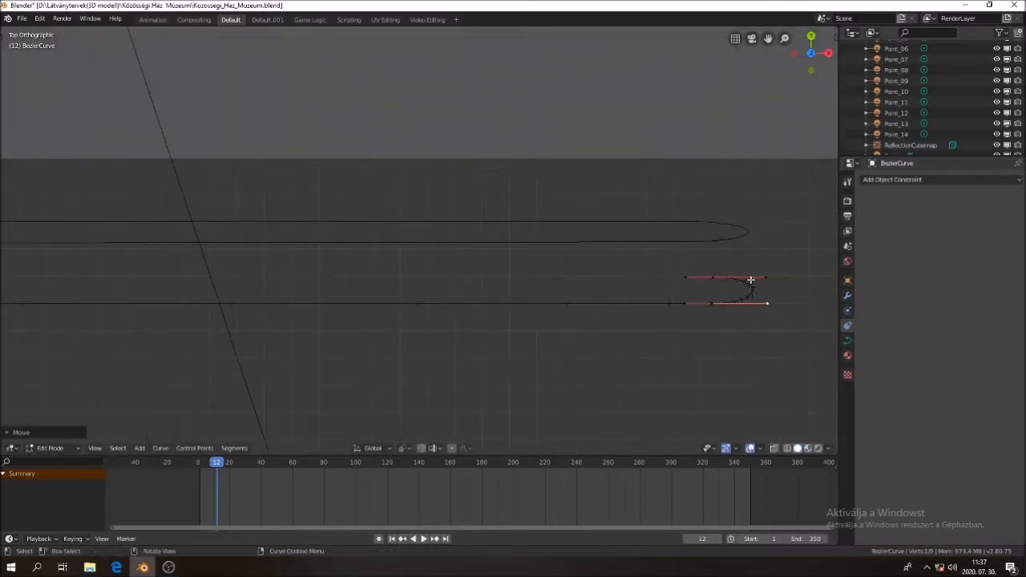
left_click(713, 276)
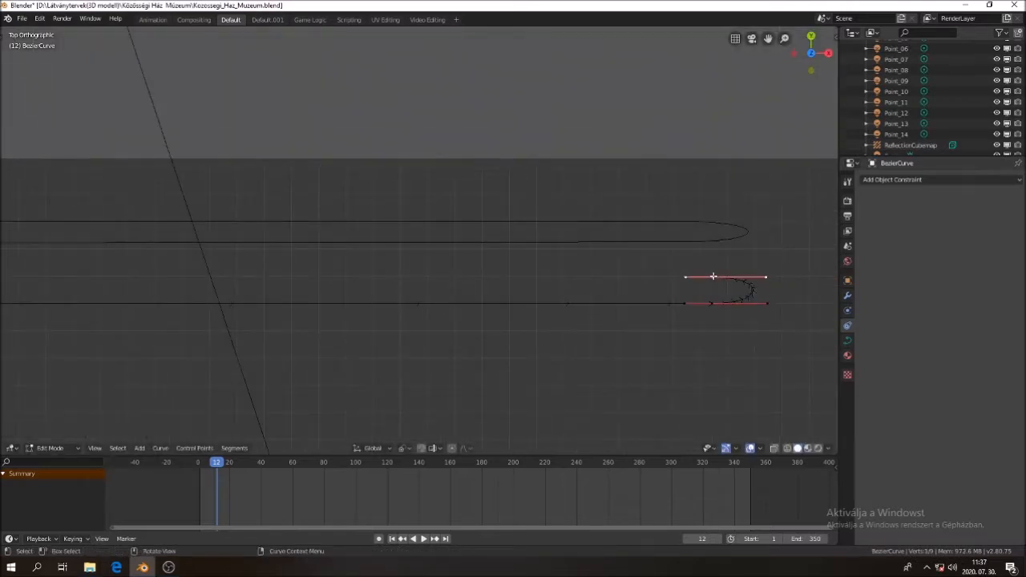
right_click(713, 277)
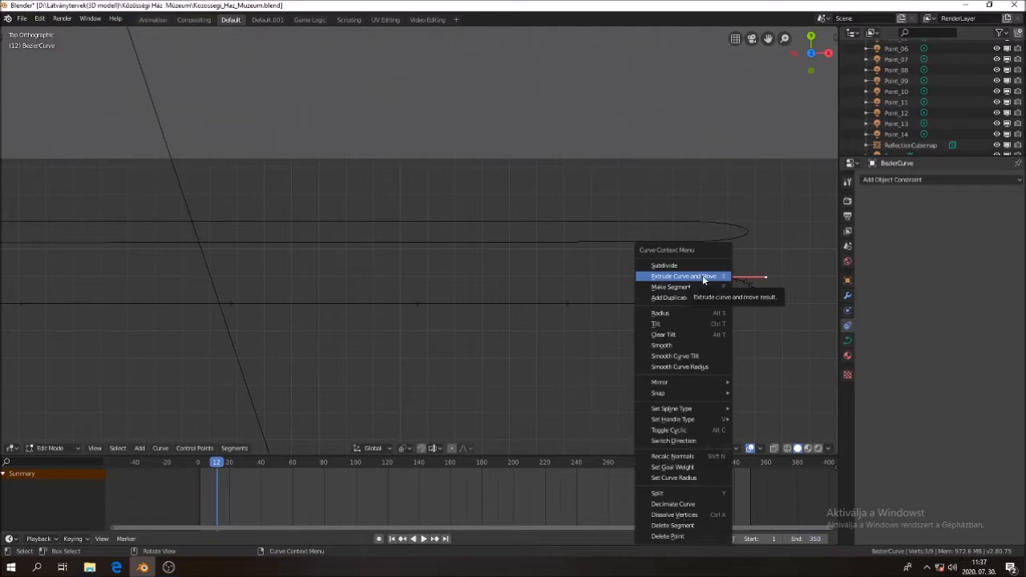
left_click(703, 276)
key("x")
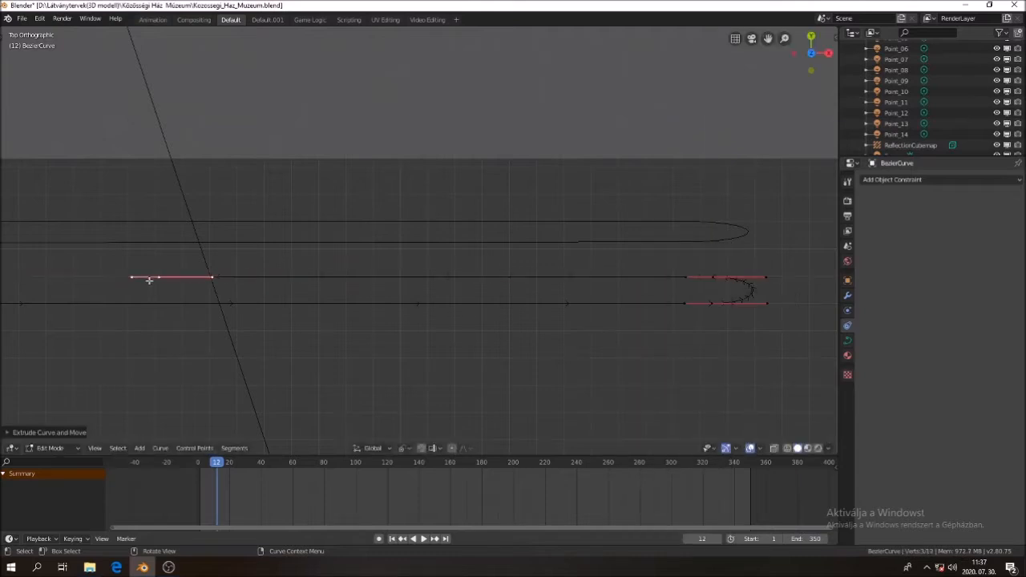
left_click(147, 278)
- Move the return line's end point farther along negative X to near the bend of the existing camera path
scroll(609, 289, "down", 6)
scroll(308, 305, "up", 4)
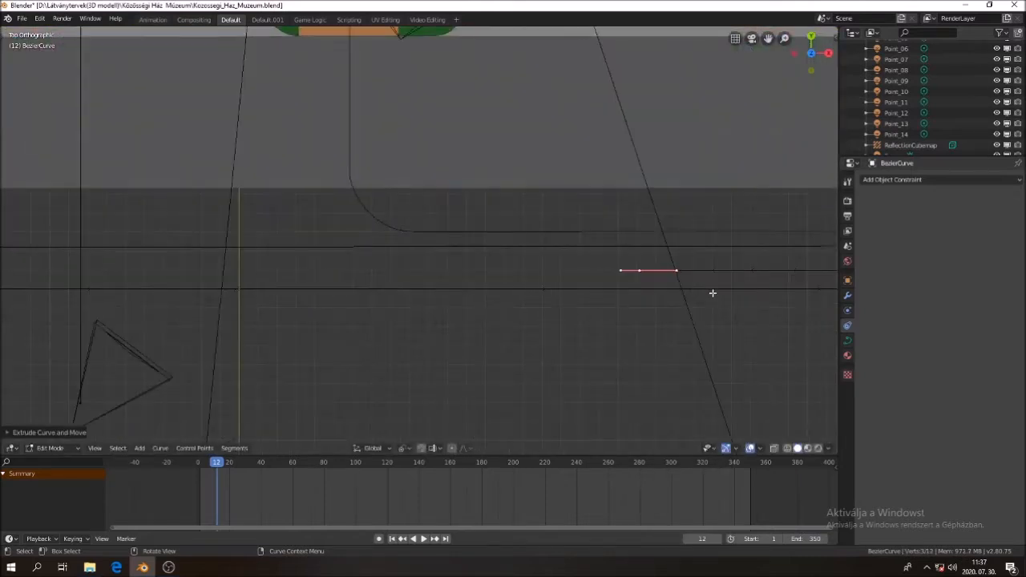
key("g")
key("x")
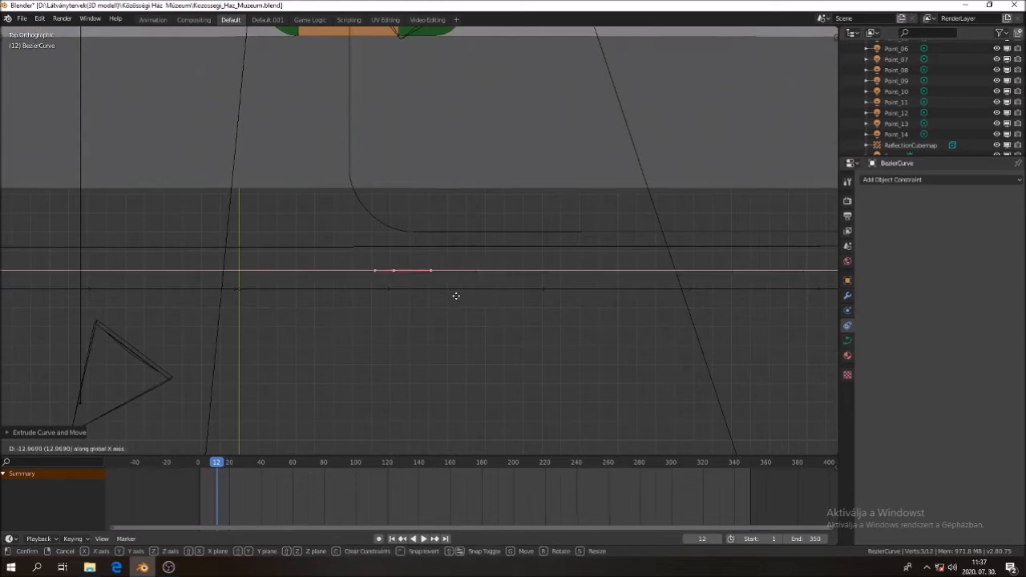
left_click(485, 294)
- Extrude the return line's end point diagonally toward the entrance walkway and rotate its handles 90° to form a rounded corner
scroll(412, 268, "down", 5)
scroll(543, 265, "up", 7)
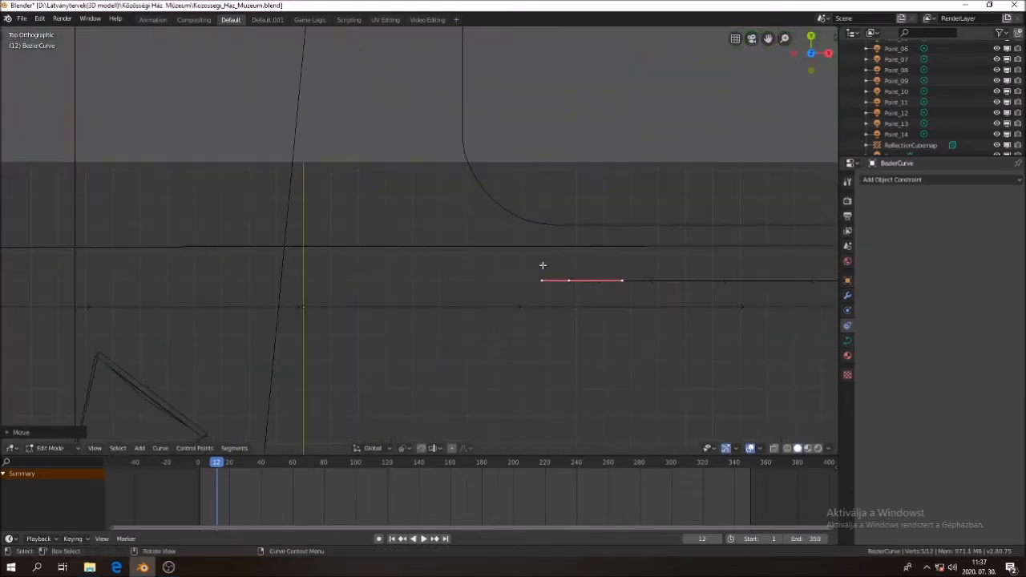
right_click(598, 314)
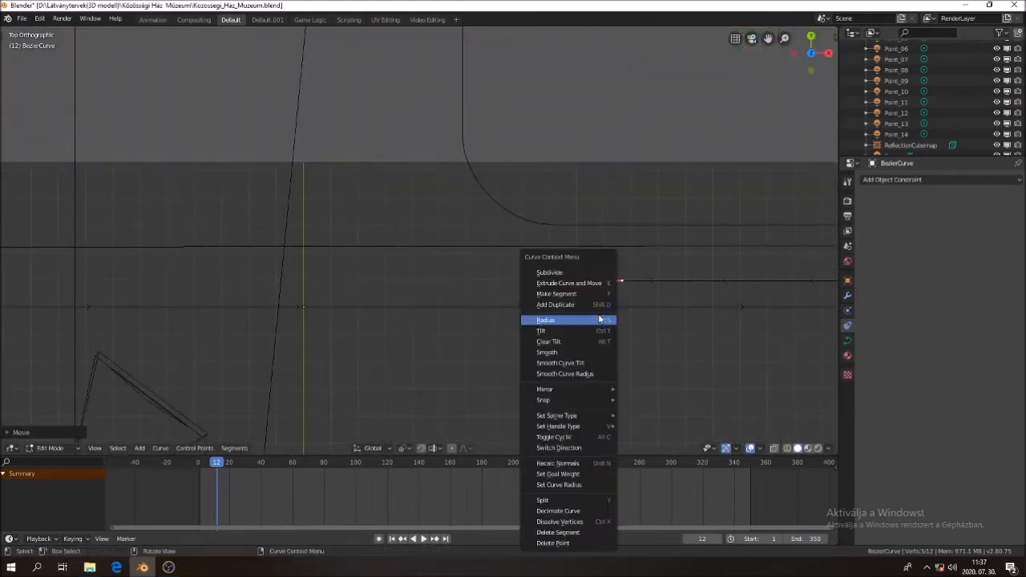
left_click(545, 282)
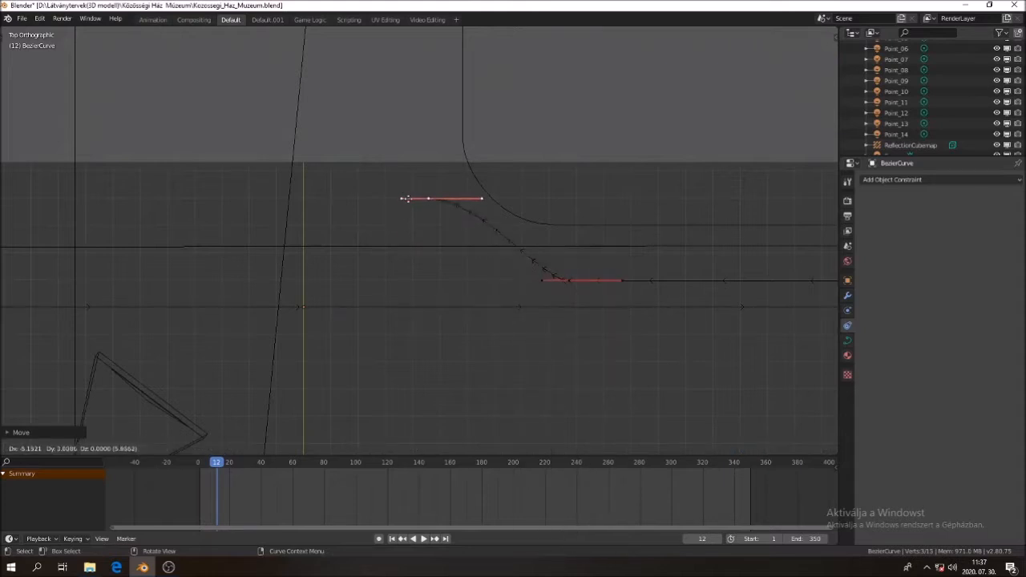
left_click(437, 205)
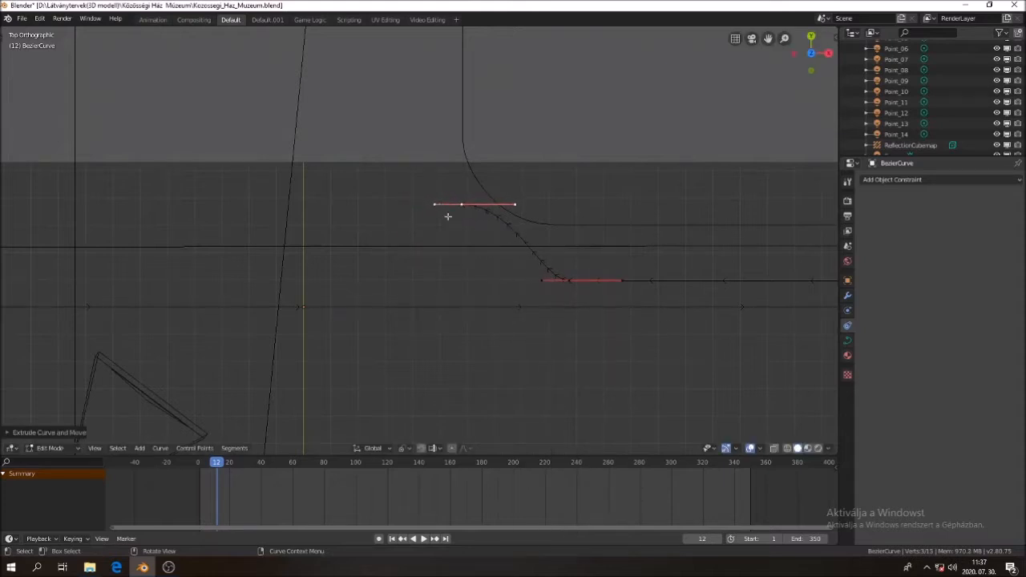
type("r90")
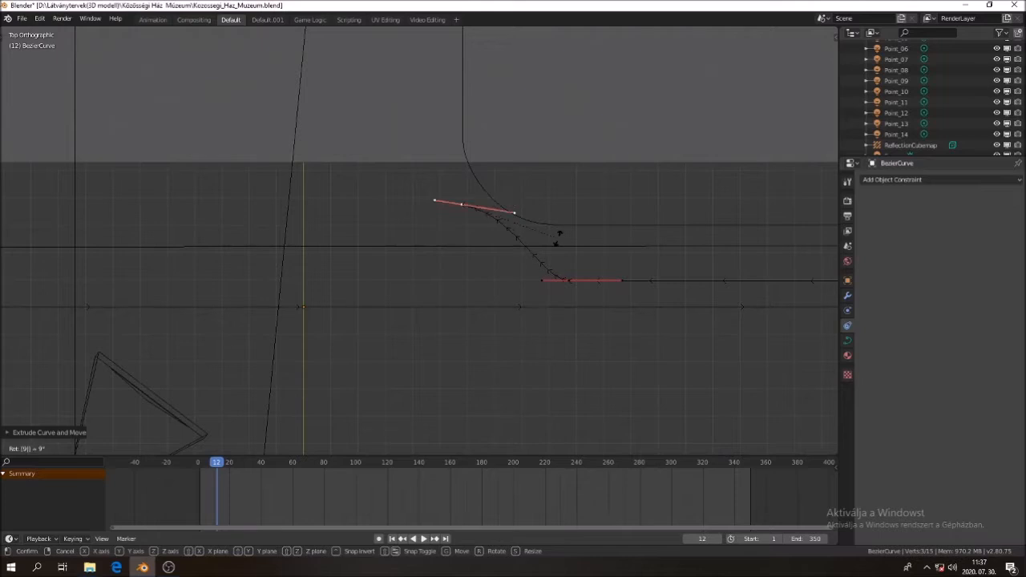
key("Return")
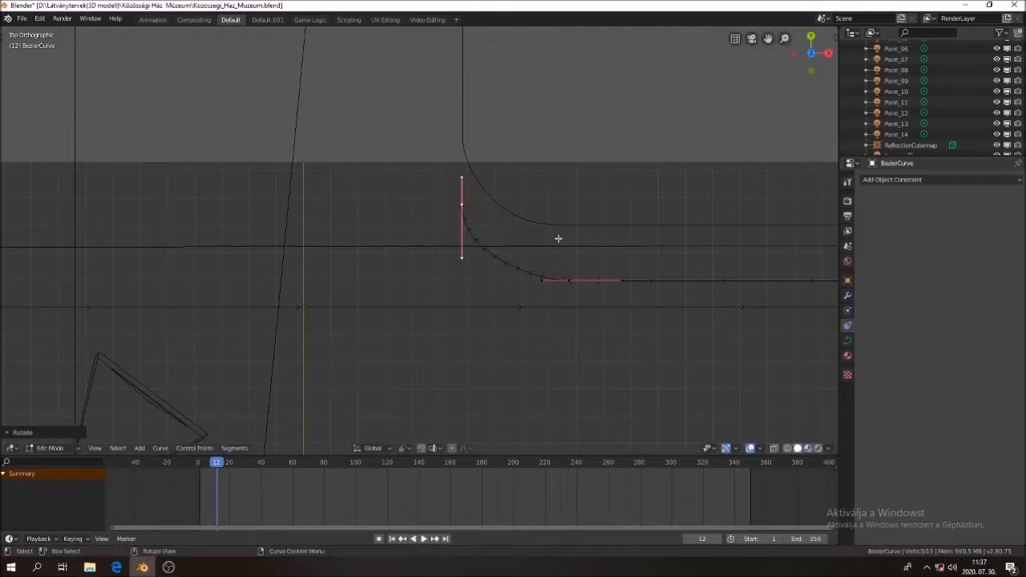
- Raise the curve's selected end point about 1.5 units along Z and rotate its handles to slope upward toward the museum
key("KP_3")
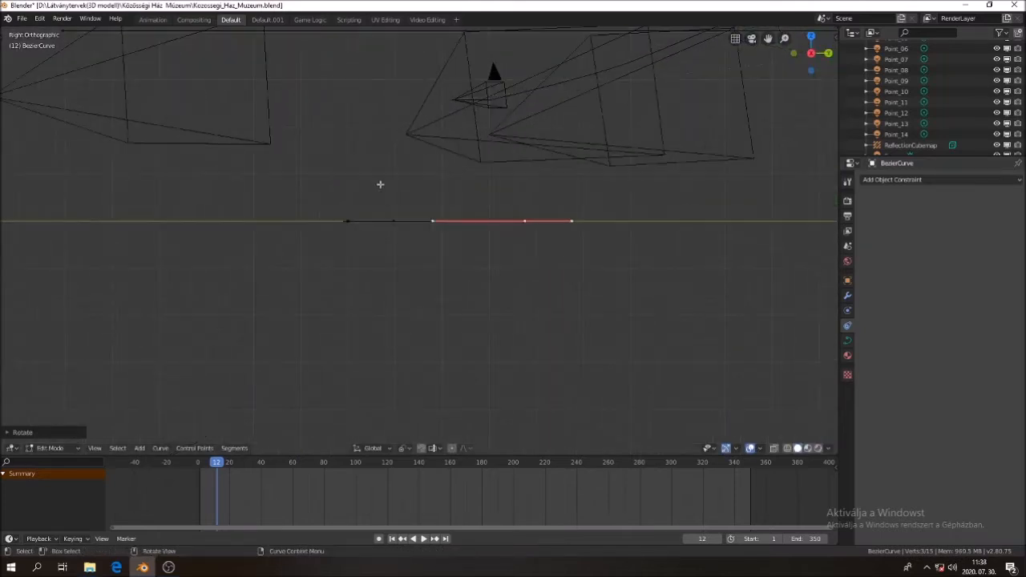
key("g")
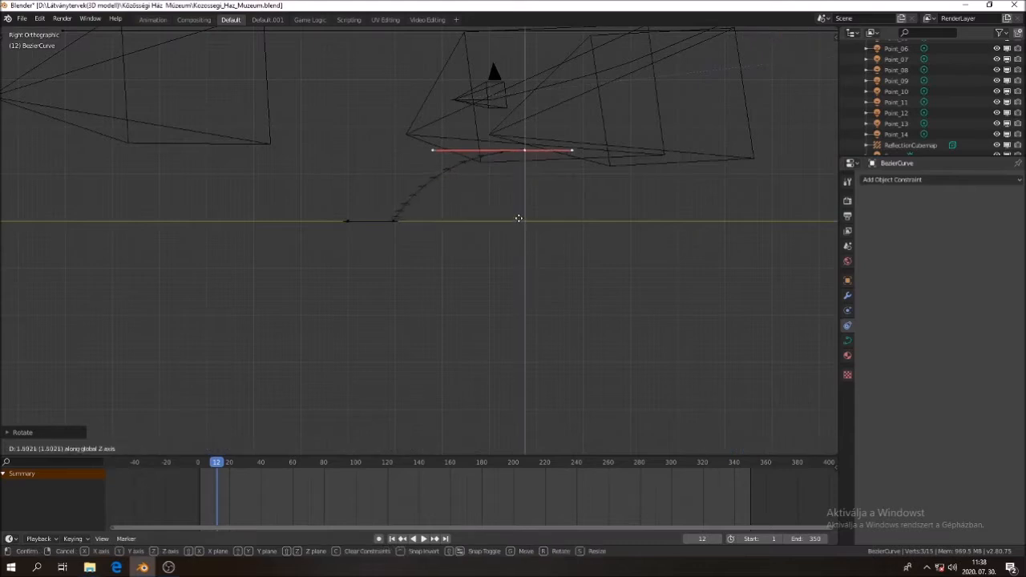
left_click(518, 217)
key("r")
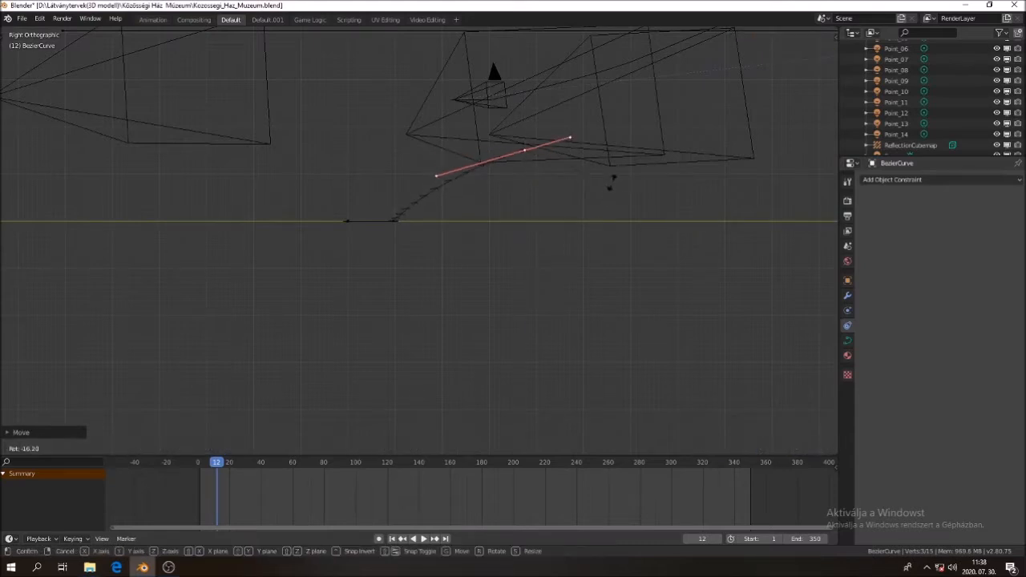
left_click(396, 219)
- Select the bend-side handle of the return line's corner point and slide it along X
middle_click_drag(396, 219, 421, 244)
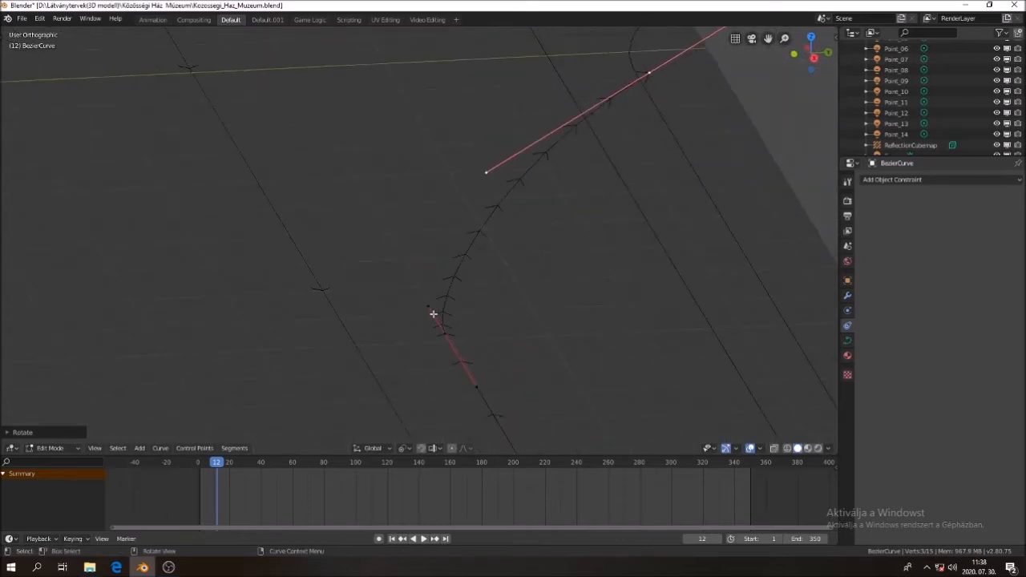
middle_click_drag(431, 311, 518, 333)
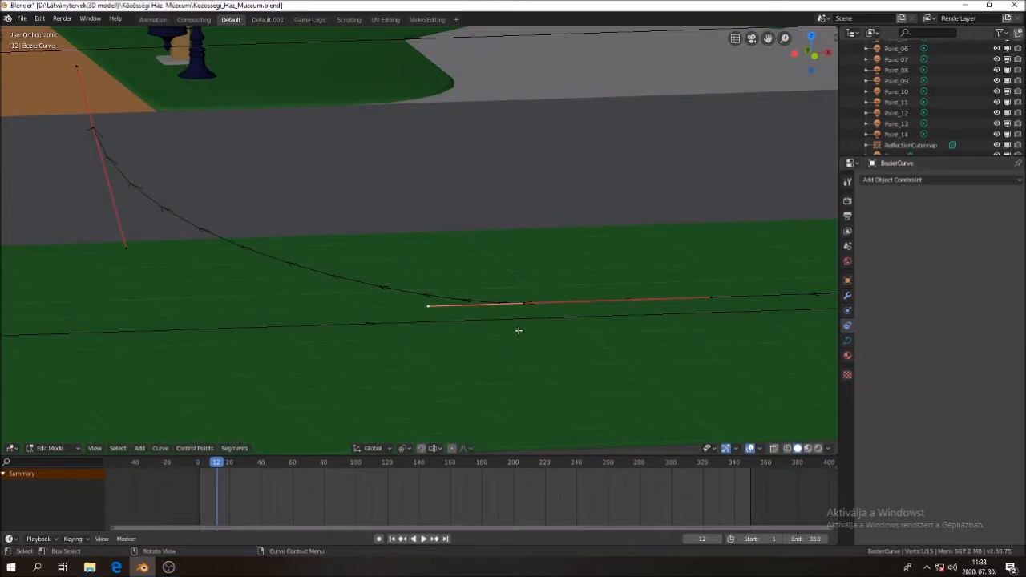
key("g")
key("x")
left_click(377, 343)
middle_click_drag(433, 332, 470, 223)
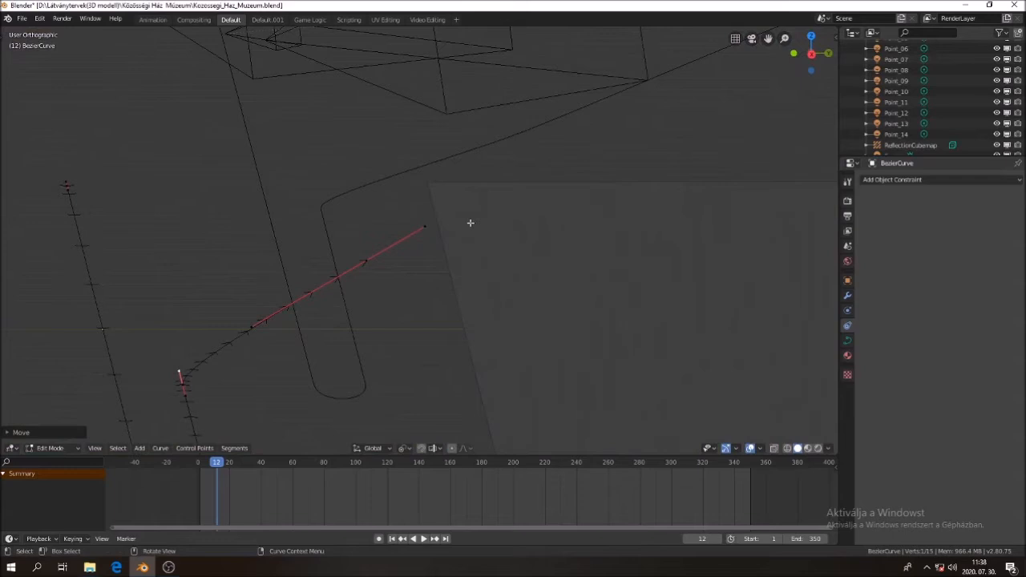
- Extrude the sloped end point diagonally upward toward the museum to continue the climbing section
left_click(363, 262)
key("KP_3")
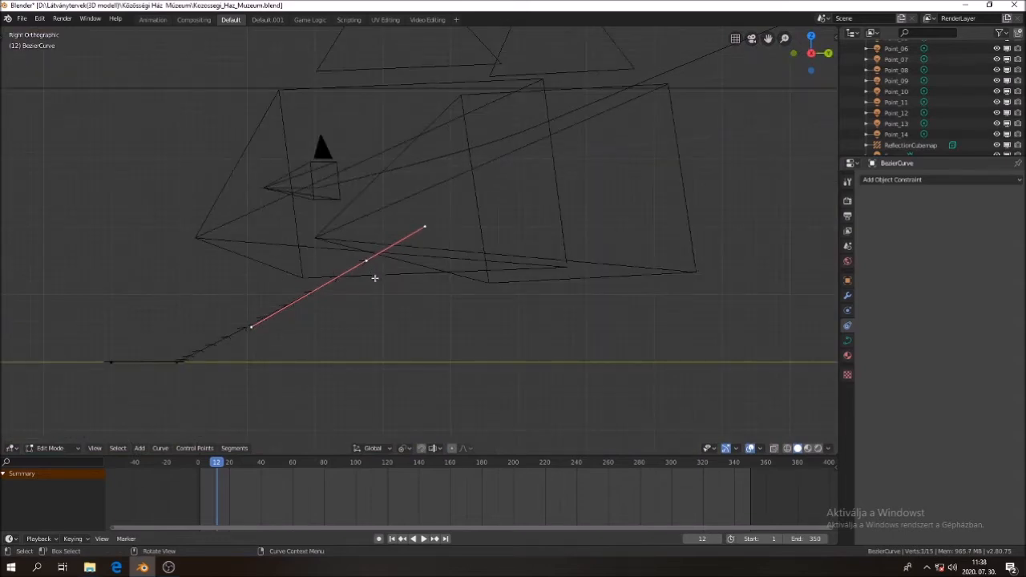
right_click(374, 278)
left_click(377, 276)
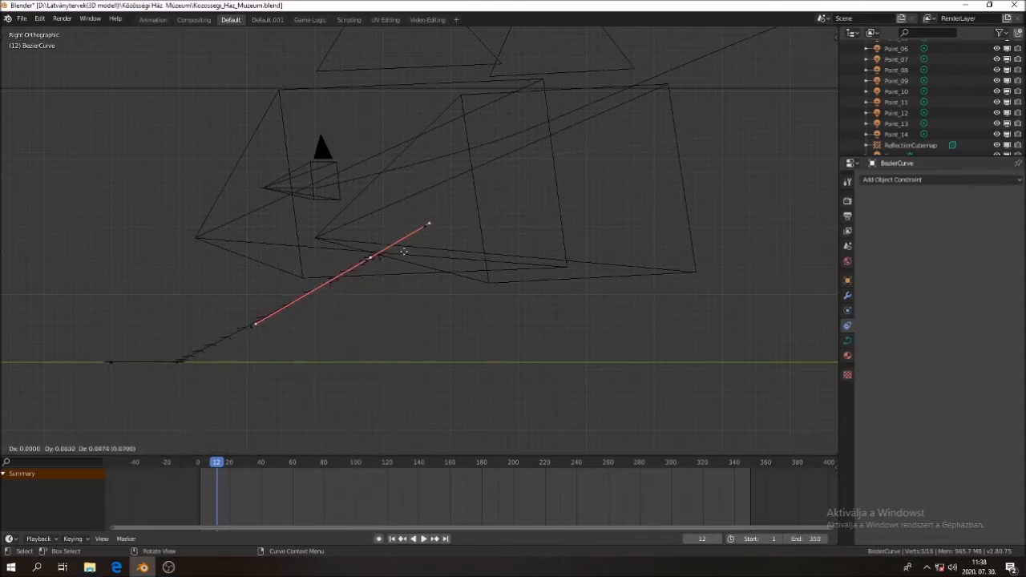
left_click(677, 135)
scroll(677, 135, "down", 3)
scroll(523, 172, "up", 1)
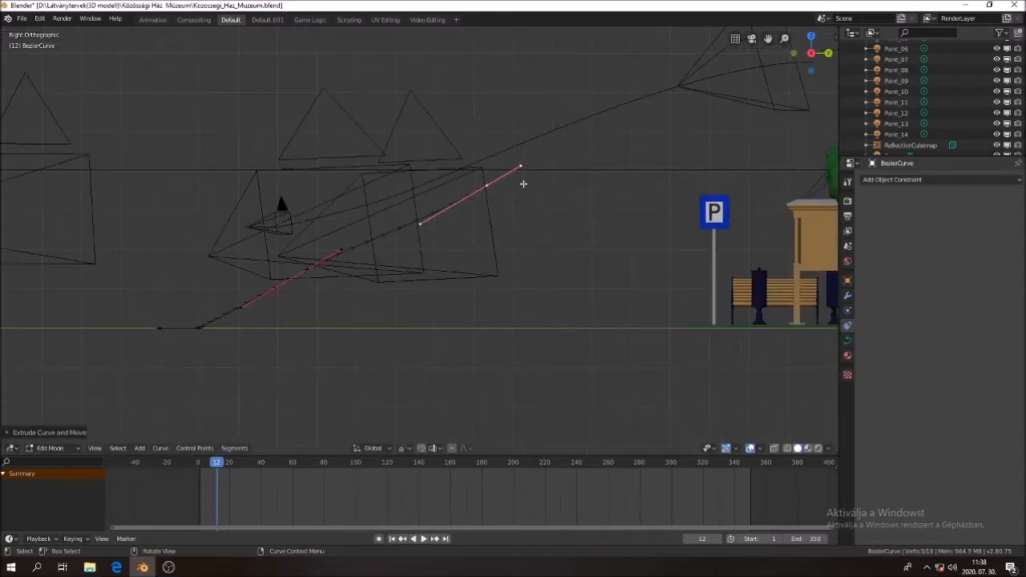
scroll(538, 185, "down", 2)
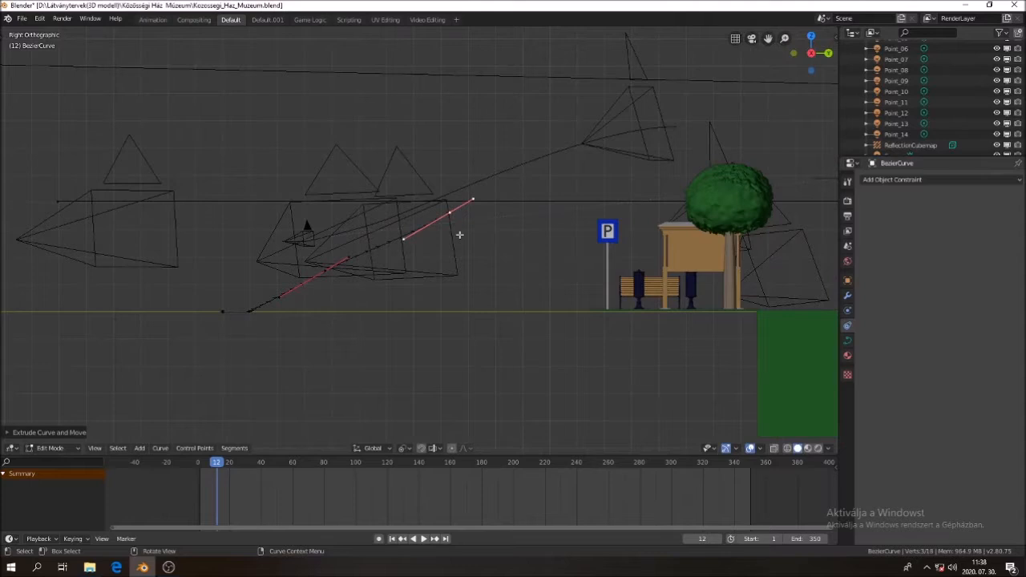
- Move the new end point farther up toward the museum and rotate its handles about 25° to level off the path
key("e")
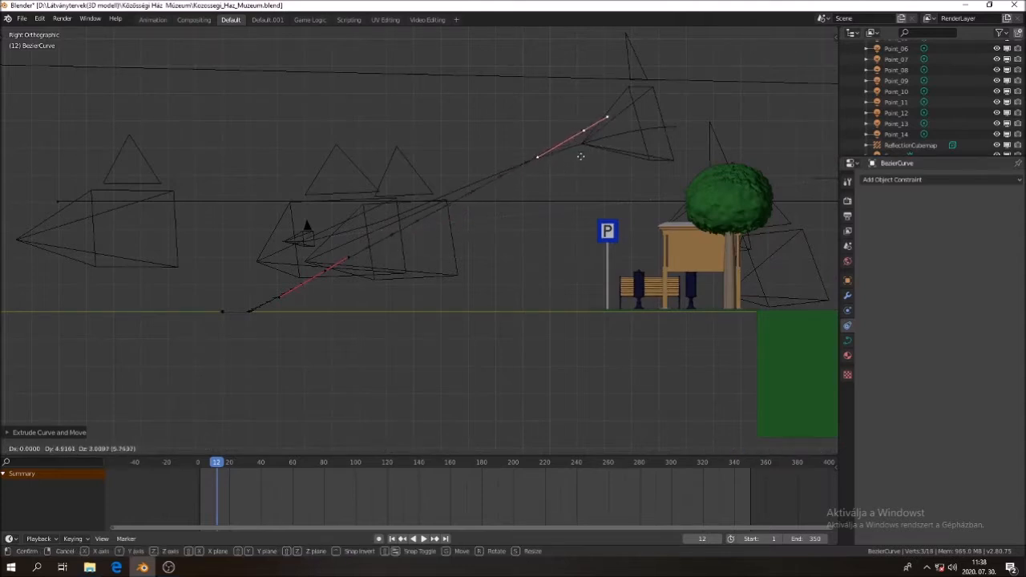
left_click(565, 164)
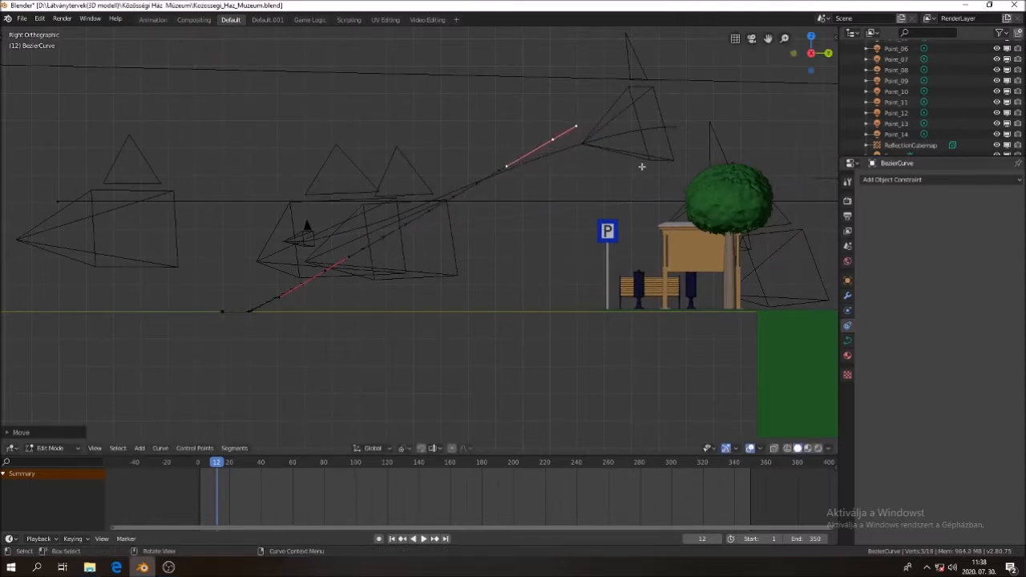
key("r")
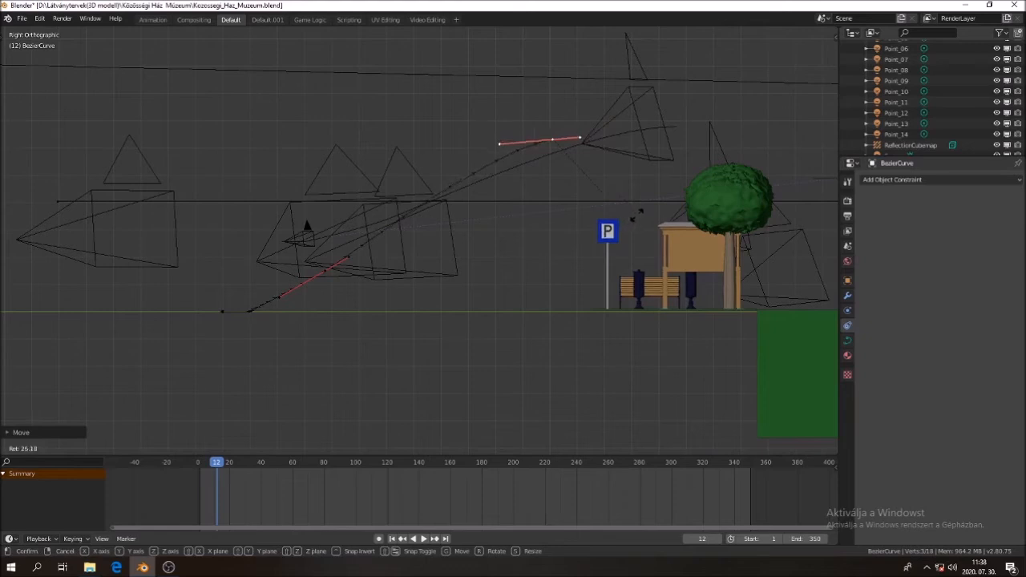
left_click(637, 215)
- Move the lower handle of the climbing section's middle point down the slope toward the corner at ground level
scroll(241, 326, "up", 6)
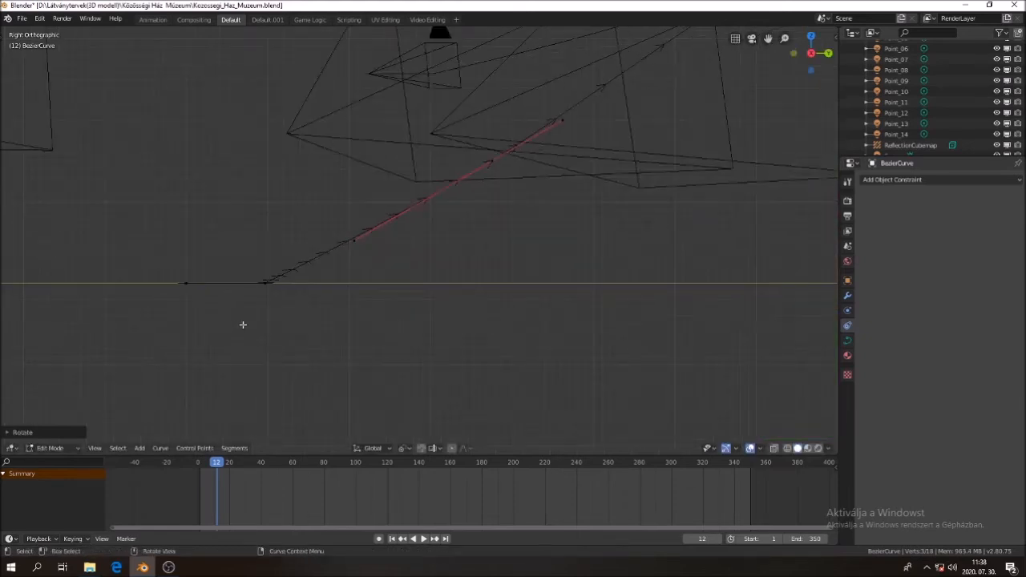
mouse_move(268, 306)
middle_mouse_down()
mouse_move(281, 302)
mouse_move(261, 307)
mouse_move(272, 305)
middle_mouse_up()
key("KP_3")
left_click(357, 240)
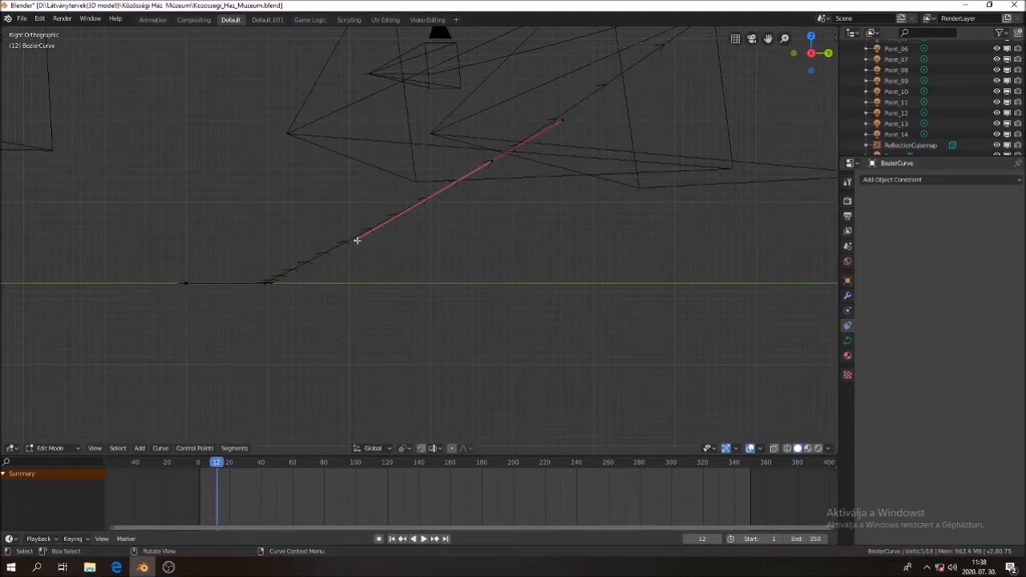
key("g")
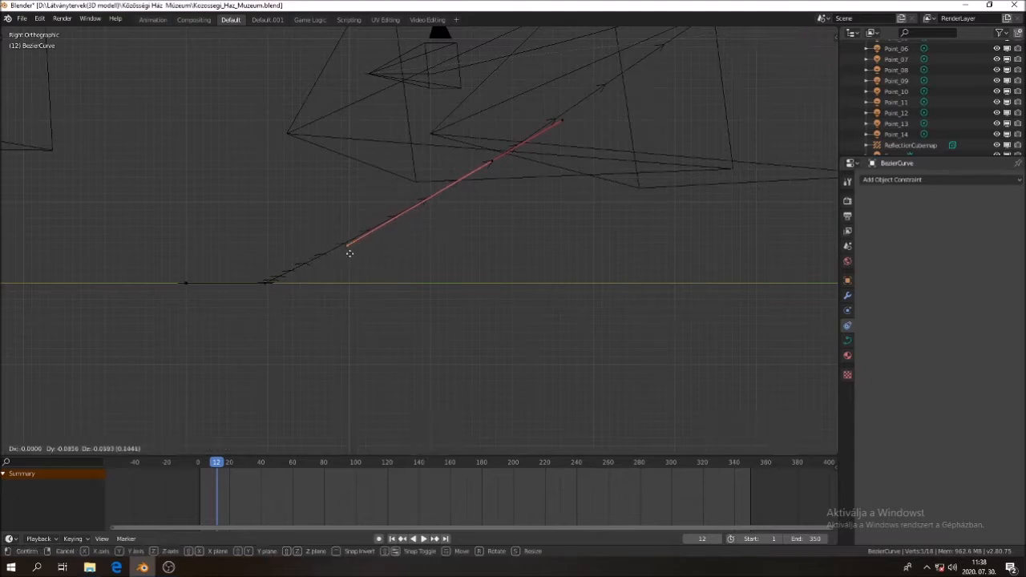
left_click(318, 281)
- Return to Object Mode and raise the whole curve about 2.2 units along Z
middle_click_drag(366, 268, 333, 335)
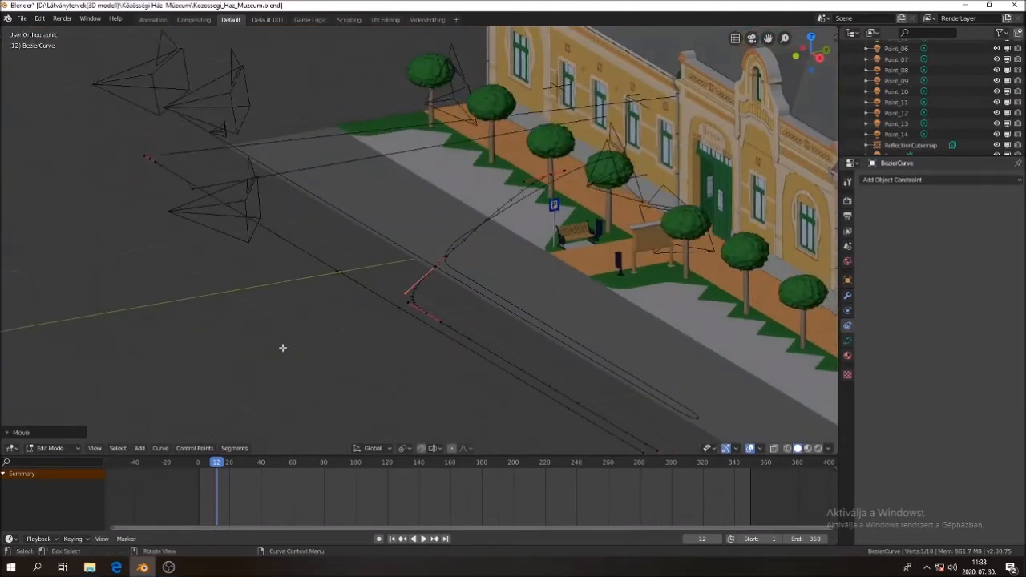
middle_click_drag(247, 340, 292, 303)
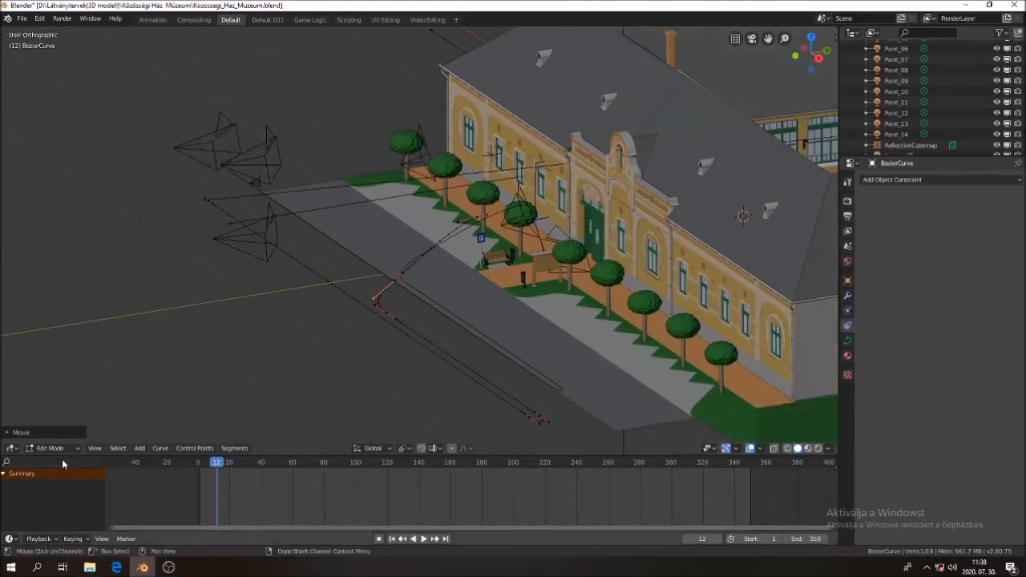
left_click(53, 450)
left_click(56, 436)
scroll(525, 239, "up", 3)
scroll(497, 253, "down", 1)
scroll(462, 267, "down", 3)
mouse_move(425, 283)
middle_mouse_down()
mouse_move(416, 270)
mouse_move(410, 299)
mouse_move(409, 290)
middle_mouse_up()
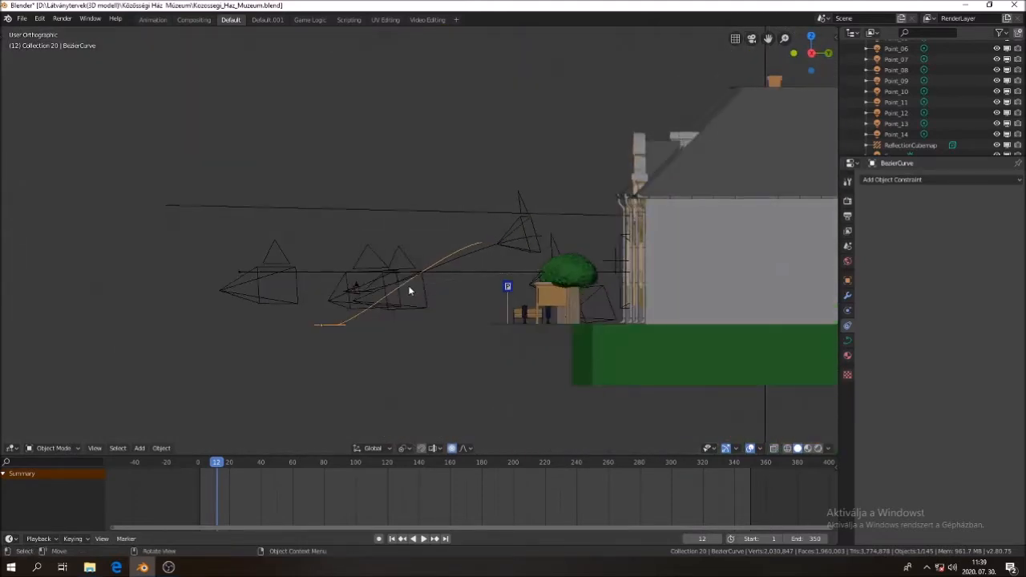
key("g")
key("z")
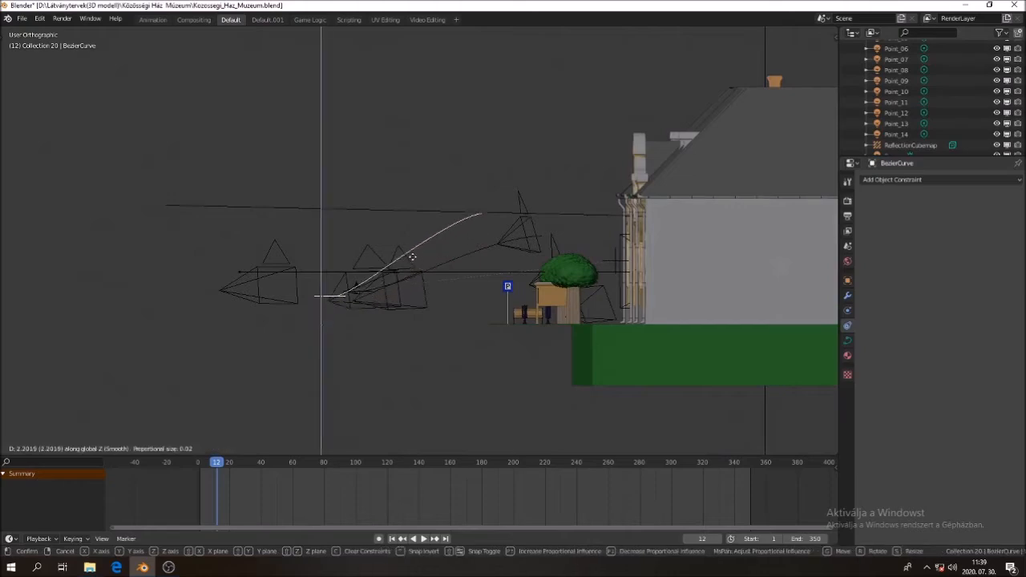
left_click(412, 256)
- Delete the newly drawn BezierCurve object from the scene
middle_click_drag(414, 270, 466, 284)
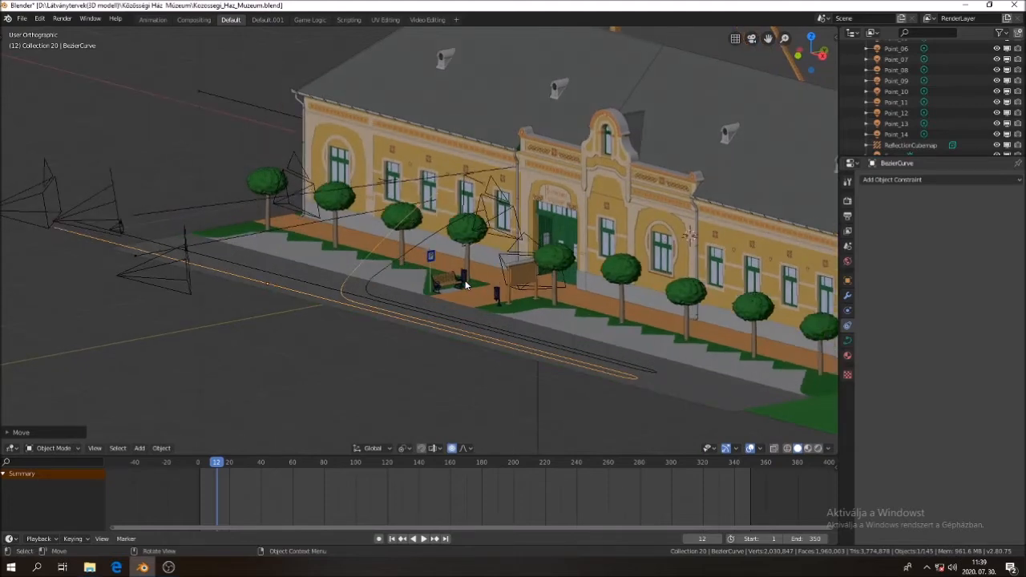
key("x")
left_click(440, 282)
- Select the EmptyTarget_01 empty on the museum facade and look up the Plain Axes option for adding an empty
middle_click_drag(440, 282, 51, 238)
scroll(244, 238, "up", 2)
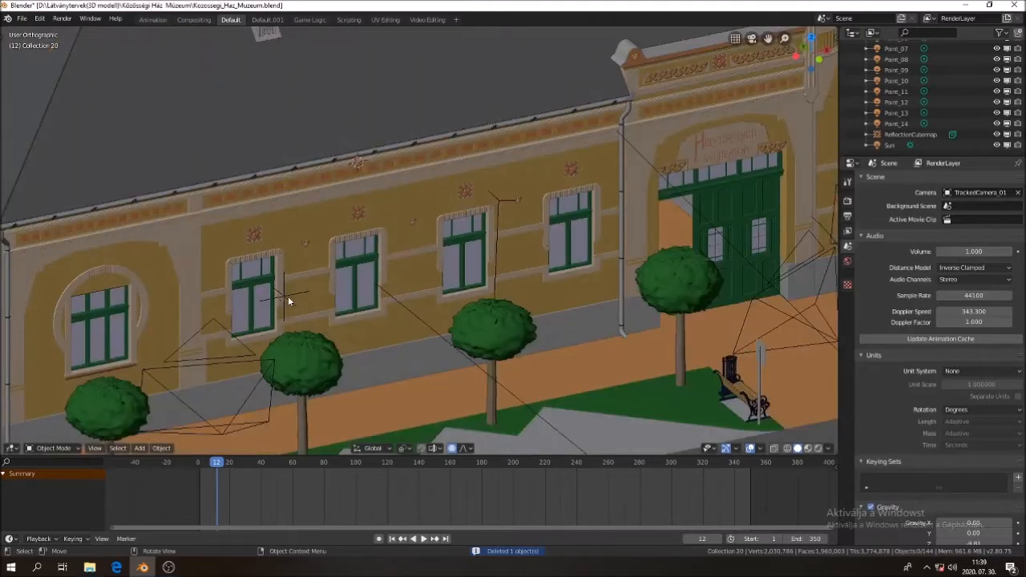
left_click(288, 298)
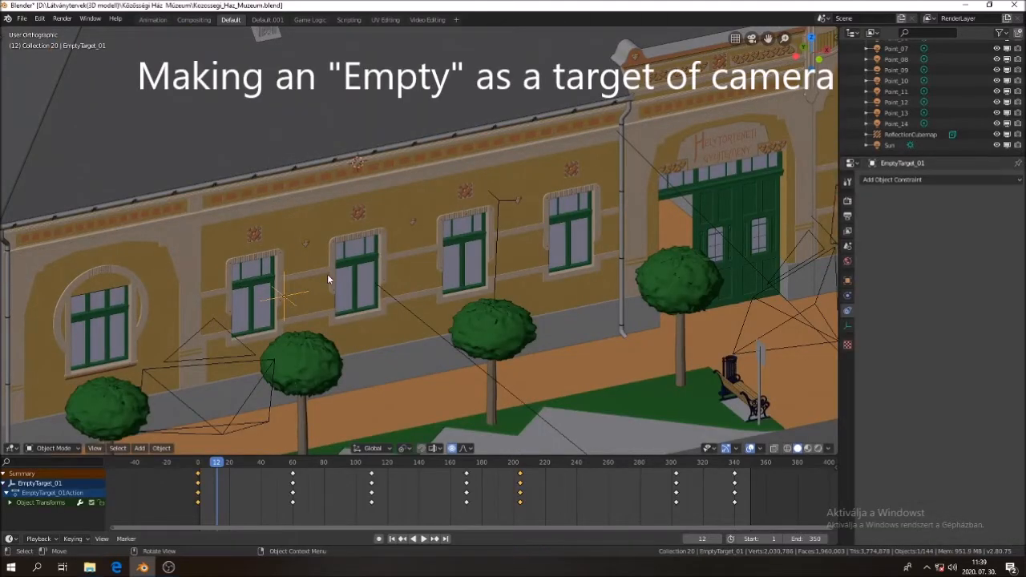
left_click(140, 449)
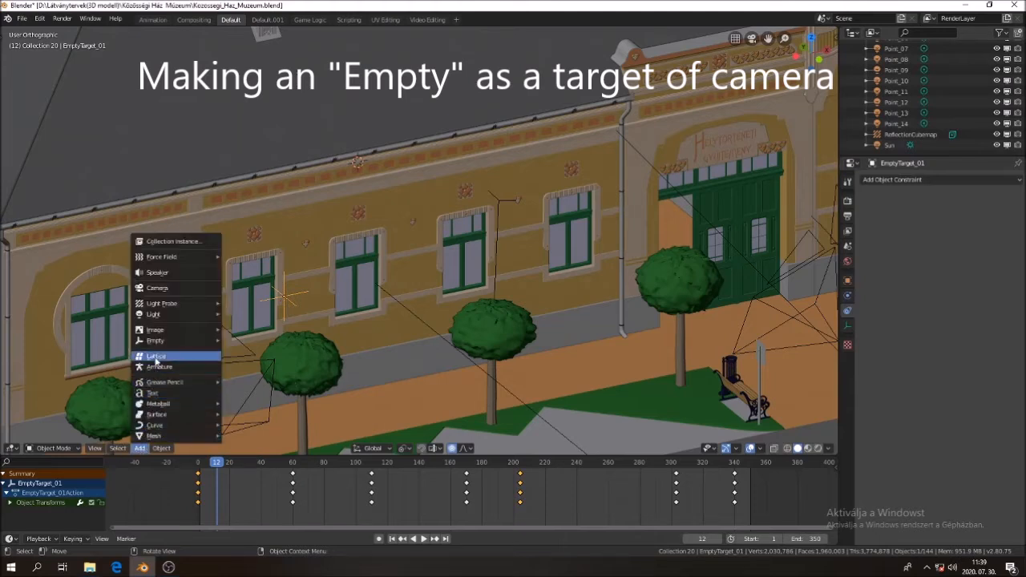
mouse_move(160, 344)
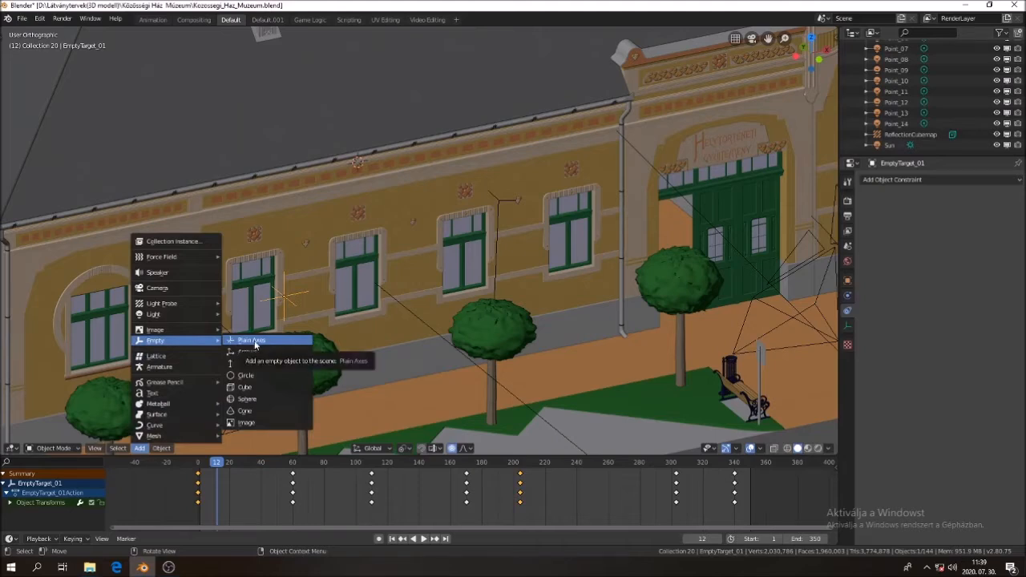
- Select TrackedCamera_01 together with BezierCurve_01 as the active object, look up the Follow Path parenting option, and clear the selection
scroll(380, 283, "down", 6)
middle_click_drag(379, 282, 401, 355)
scroll(401, 355, "up", 4)
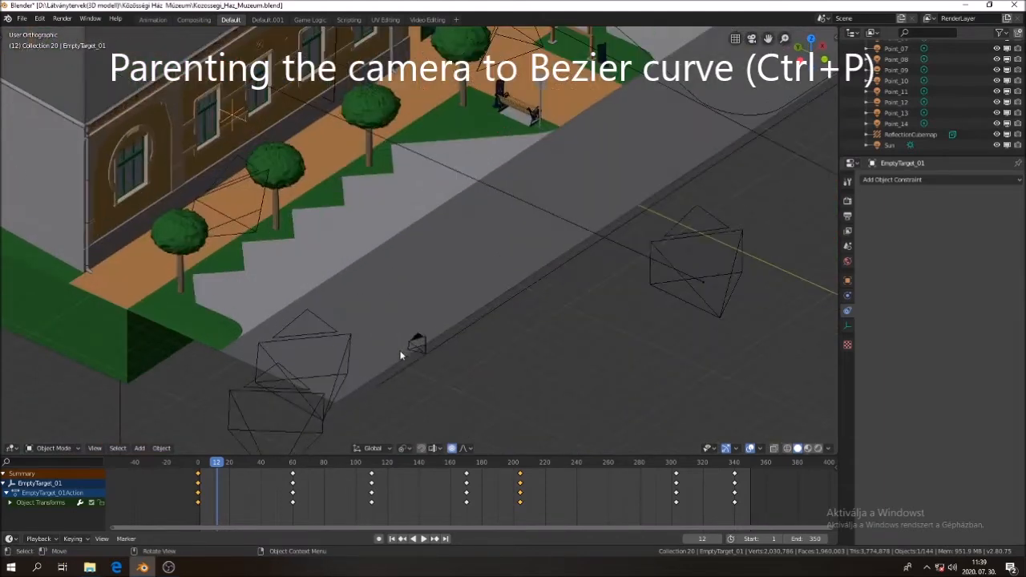
left_click(417, 341)
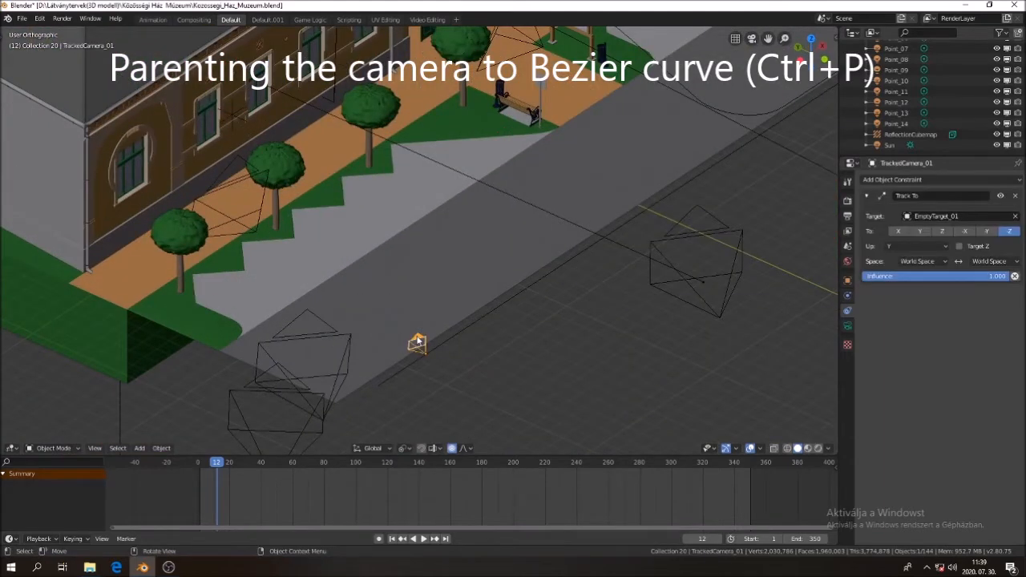
left_click(464, 328, "shift")
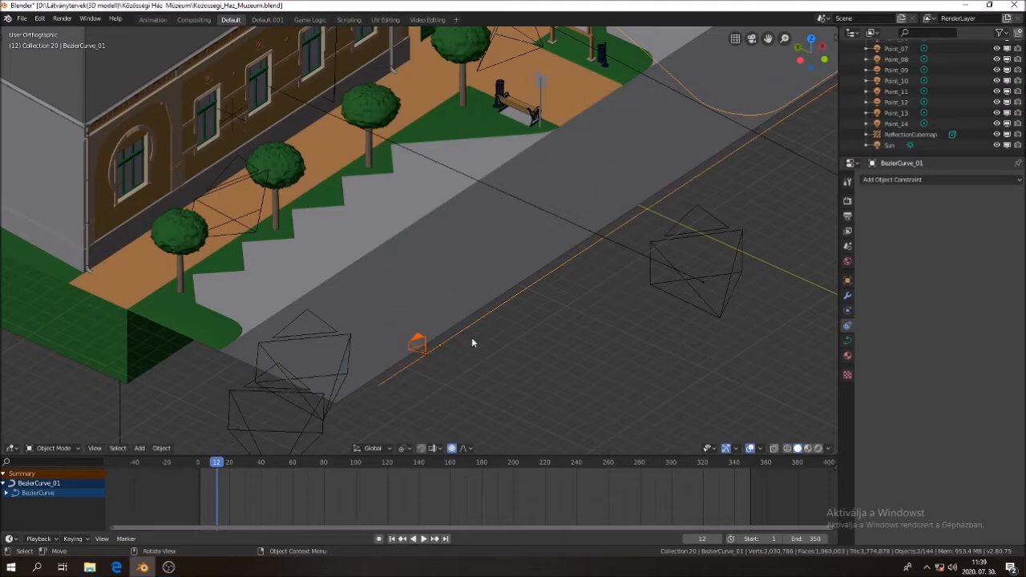
key("ctrl+p")
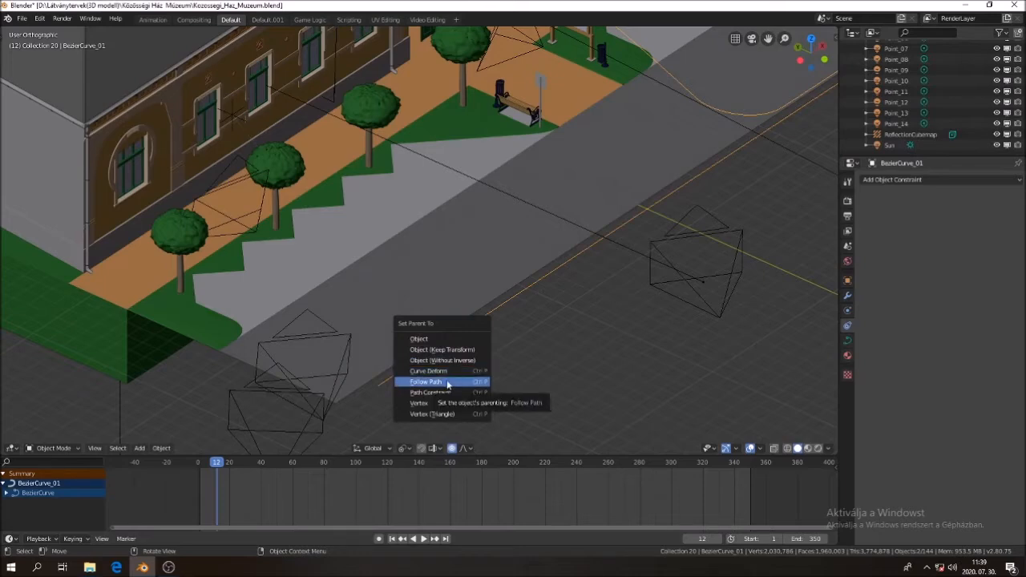
left_click(496, 385)
mouse_move(458, 377)
middle_mouse_down()
mouse_move(483, 368)
mouse_move(441, 375)
mouse_move(453, 375)
middle_mouse_up()
scroll(399, 326, "up", 3)
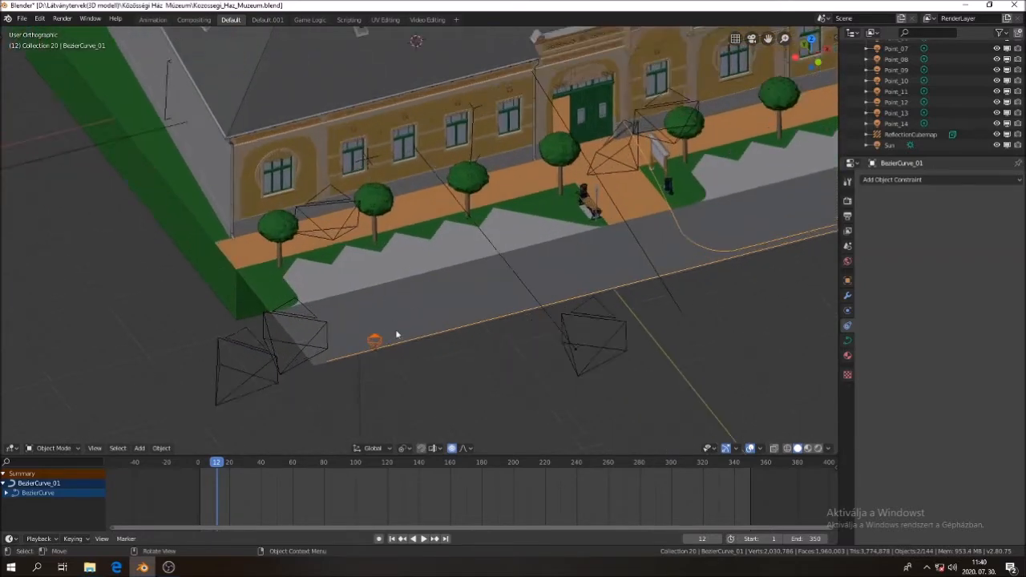
key("alt+a")
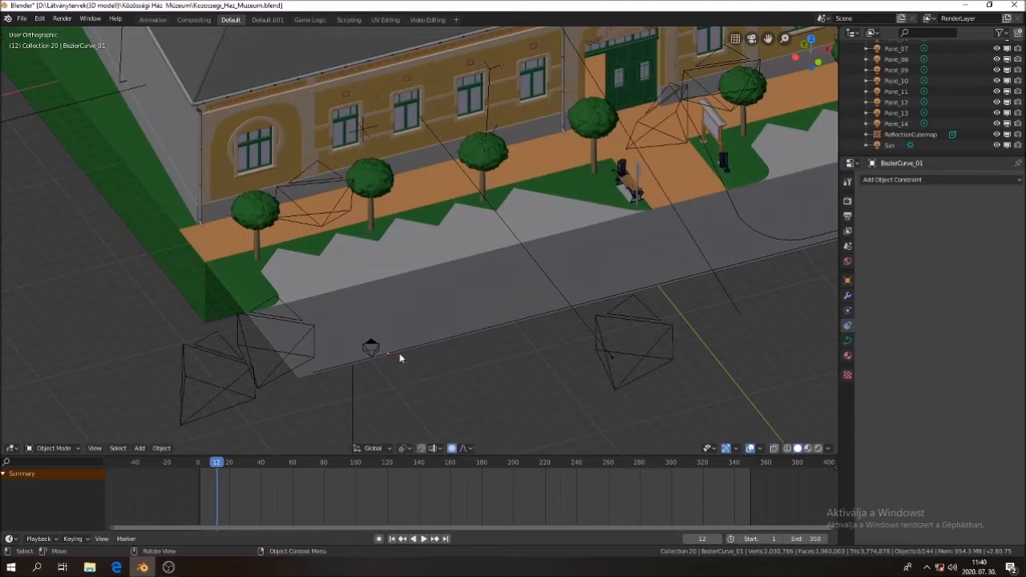
- Add a second Track To constraint targeting EmptyTarget_01 to TrackedCamera_01, and remove that duplicate constraint
scroll(399, 357, "down", 5)
middle_click_drag(400, 366, 402, 358)
scroll(402, 357, "up", 5)
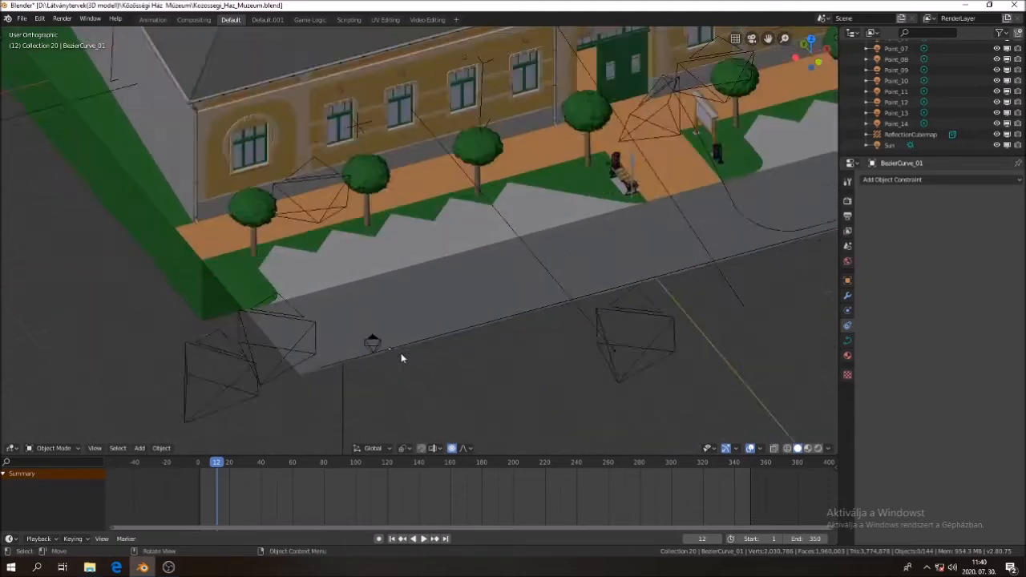
scroll(401, 359, "up", 2)
left_click(361, 334)
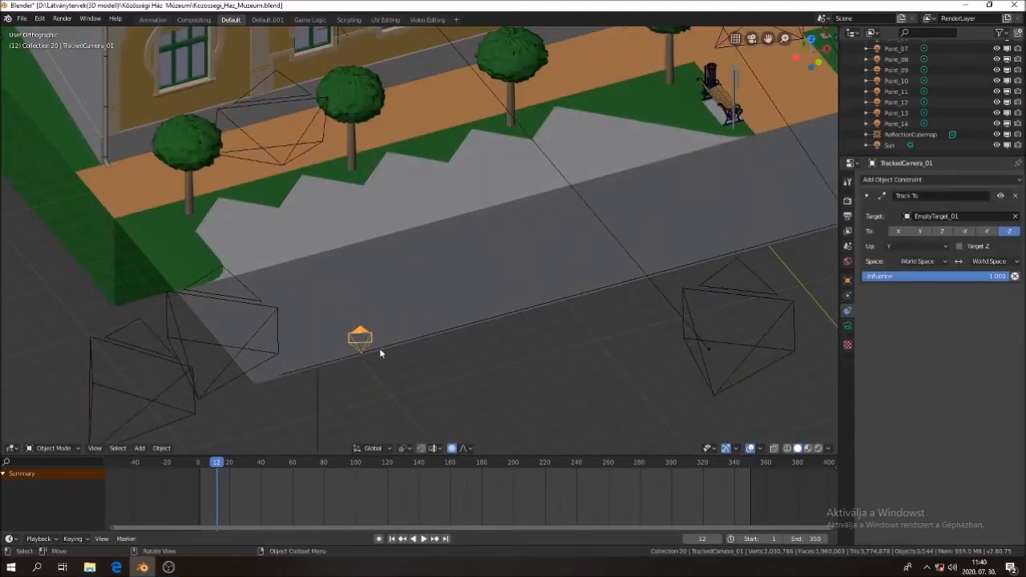
scroll(382, 351, "down", 2)
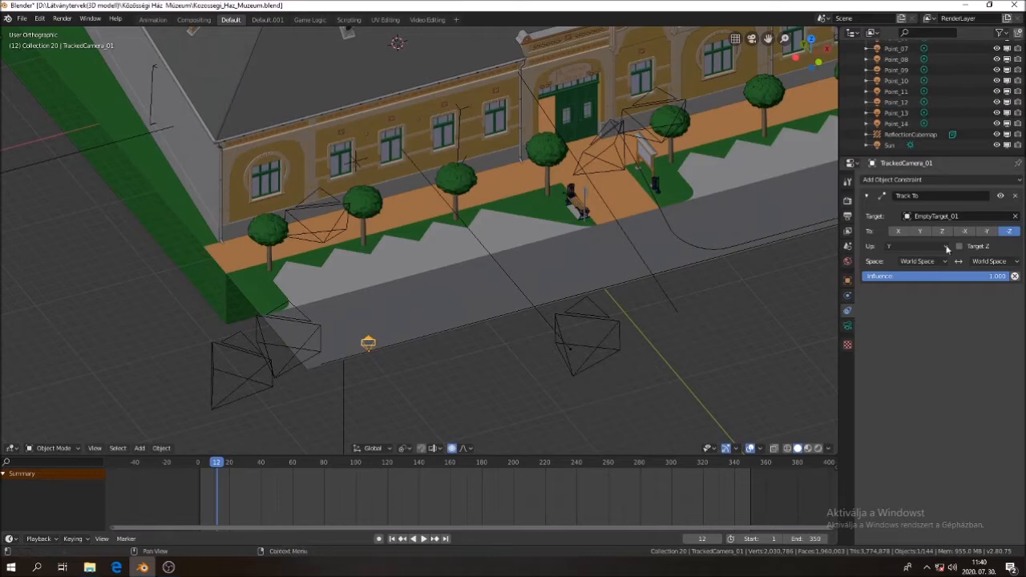
left_click(1018, 181)
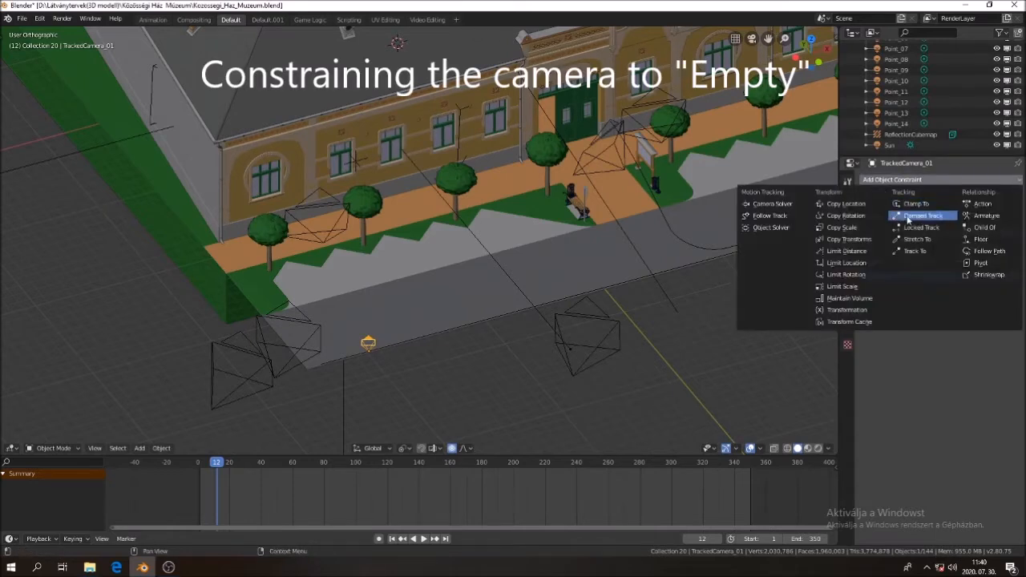
left_click(915, 252)
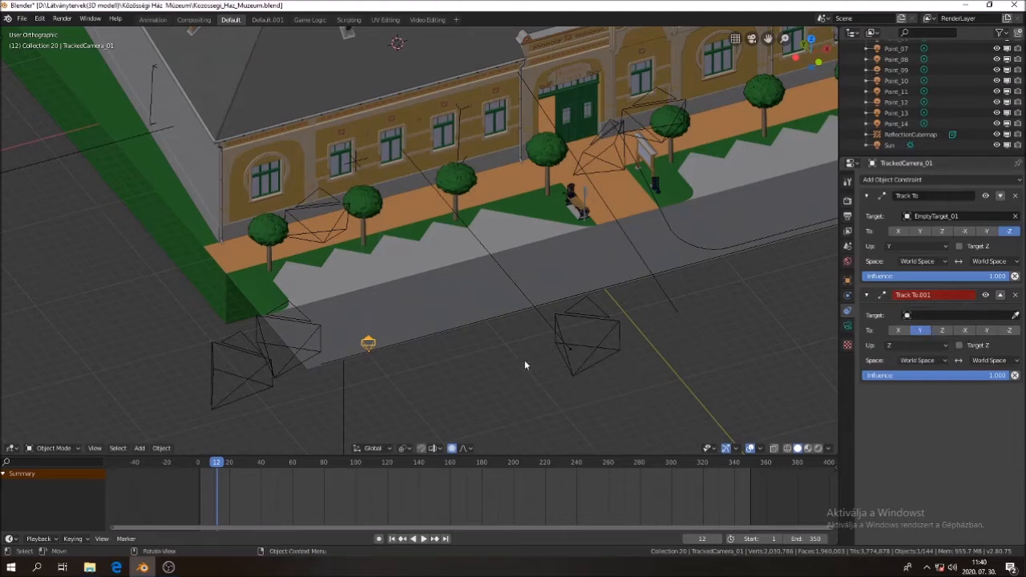
left_click(1015, 315)
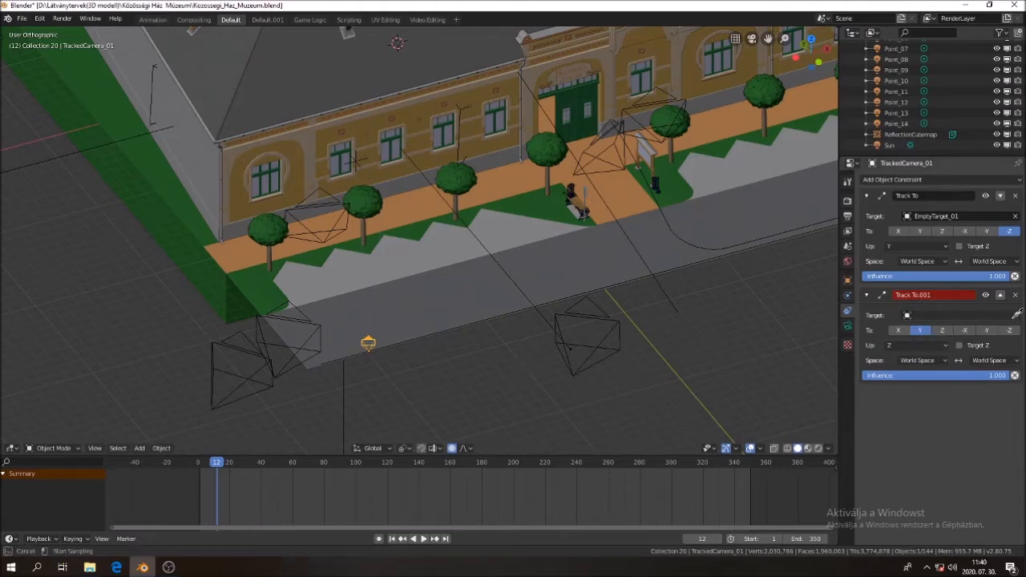
left_click(361, 154)
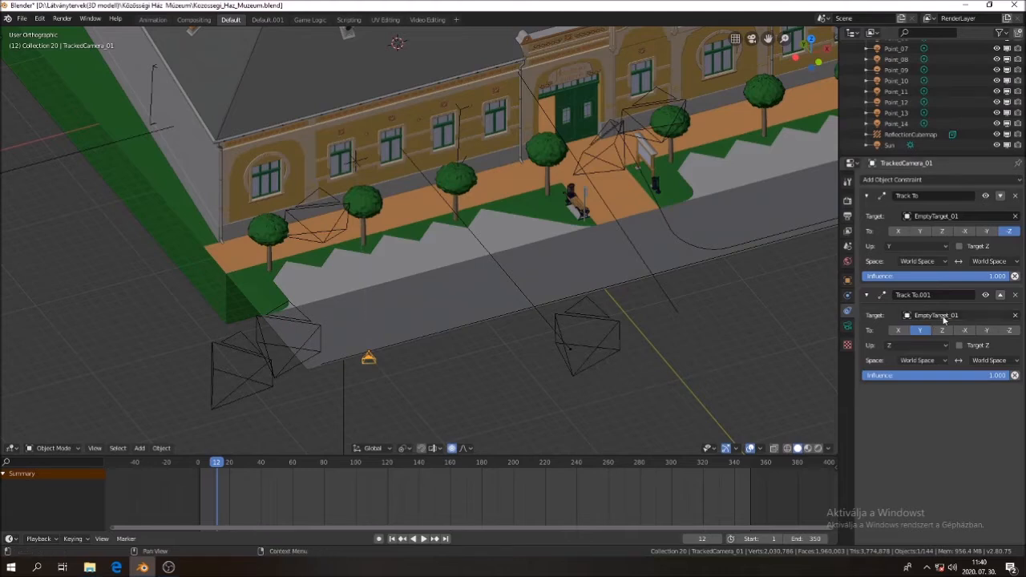
left_click(1015, 296)
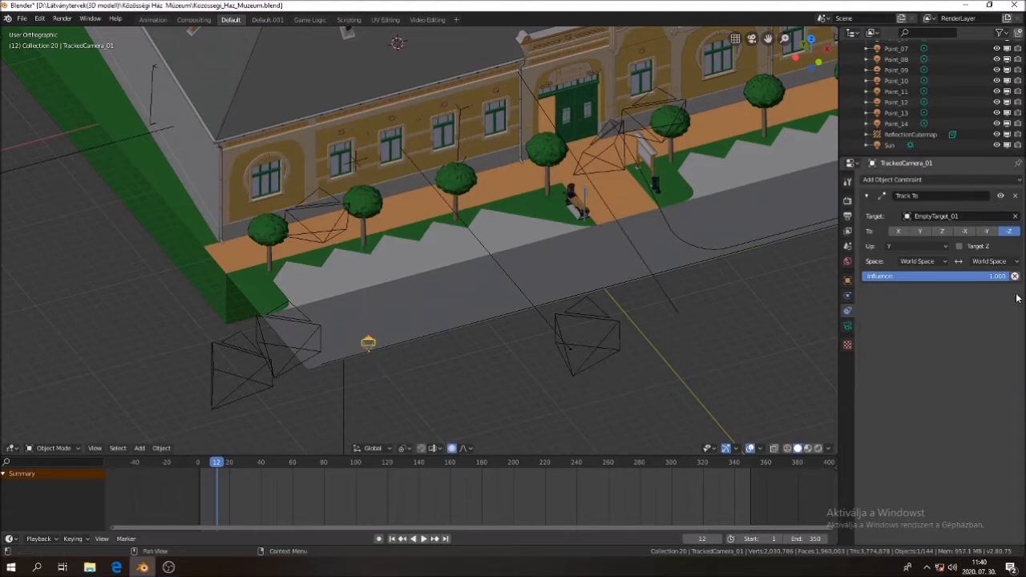
- Go to frame 0, select the EmptyTarget_01 empty on the museum facade, and insert a Location keyframe for it
middle_click_drag(443, 337, 332, 355)
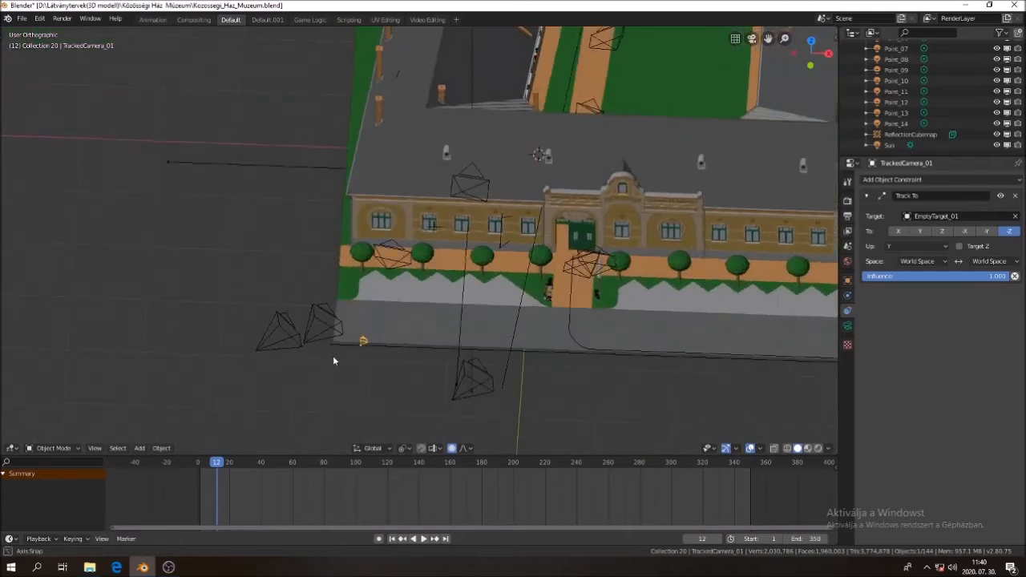
scroll(334, 355, "up", 3)
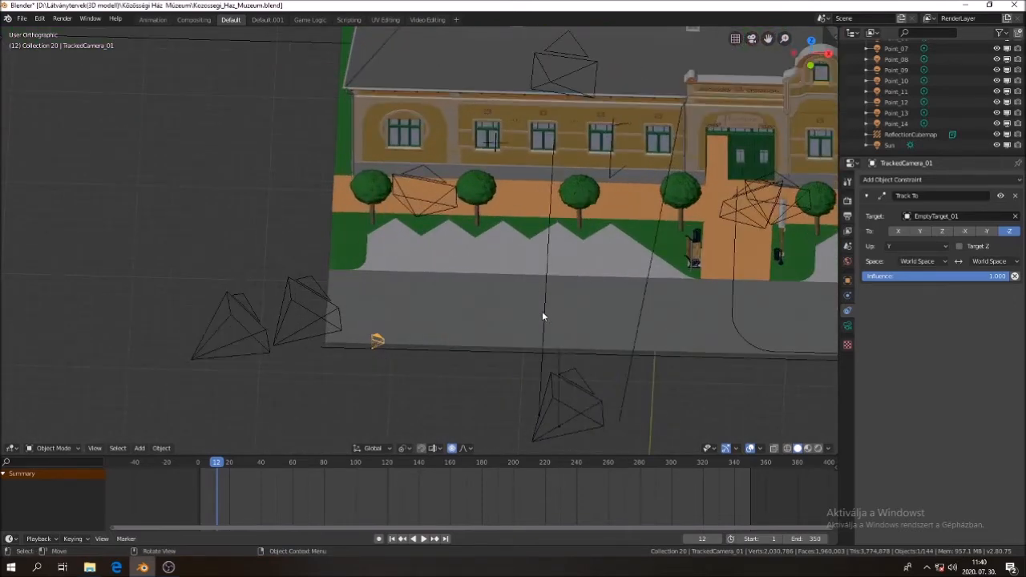
middle_click_drag(502, 332, 393, 336, "shift")
scroll(229, 362, "up", 2)
scroll(228, 359, "up", 1)
scroll(210, 392, "down", 2)
middle_click_drag(211, 391, 226, 378)
left_click_drag(219, 469, 198, 468)
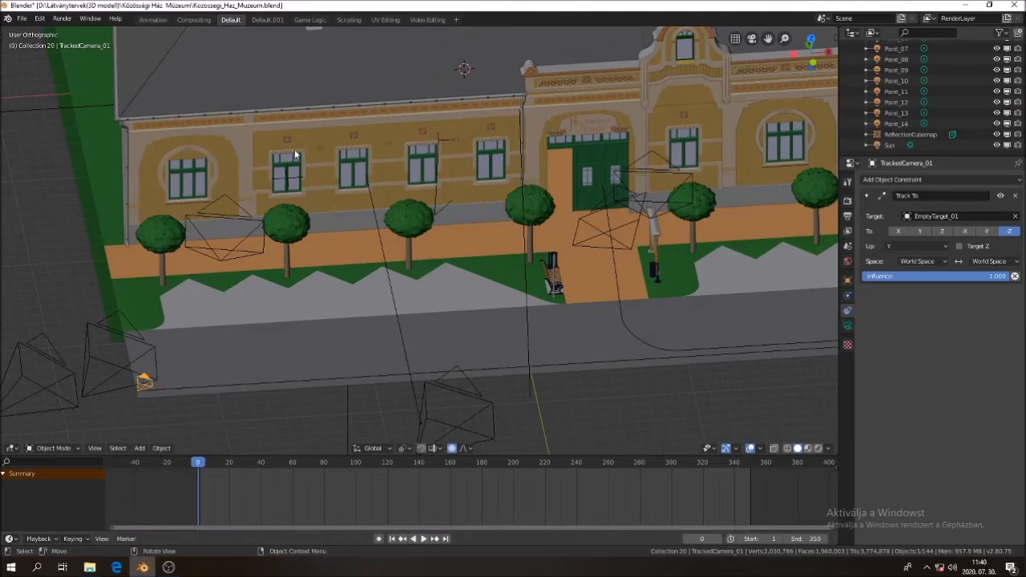
left_click(292, 181)
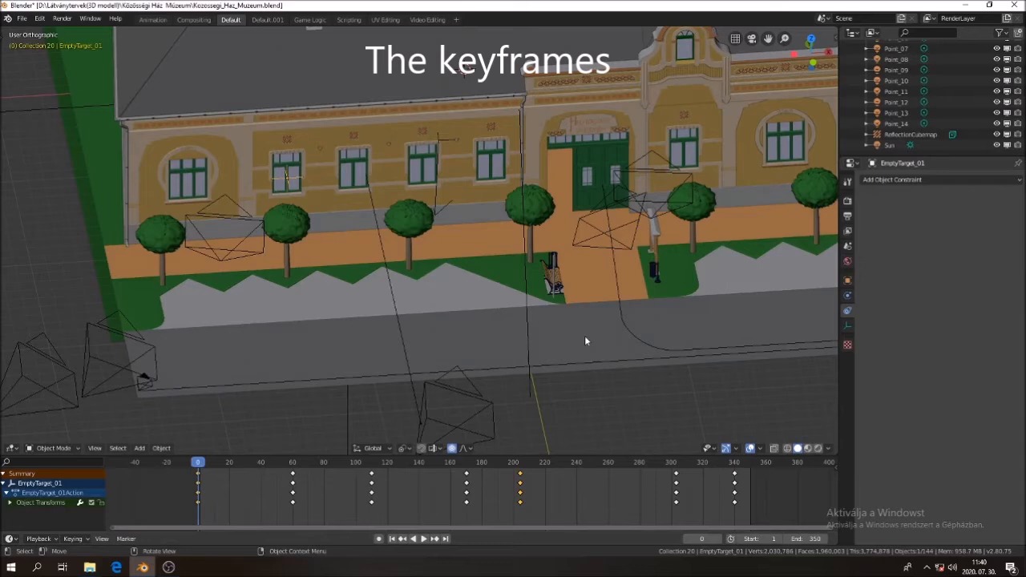
key("i")
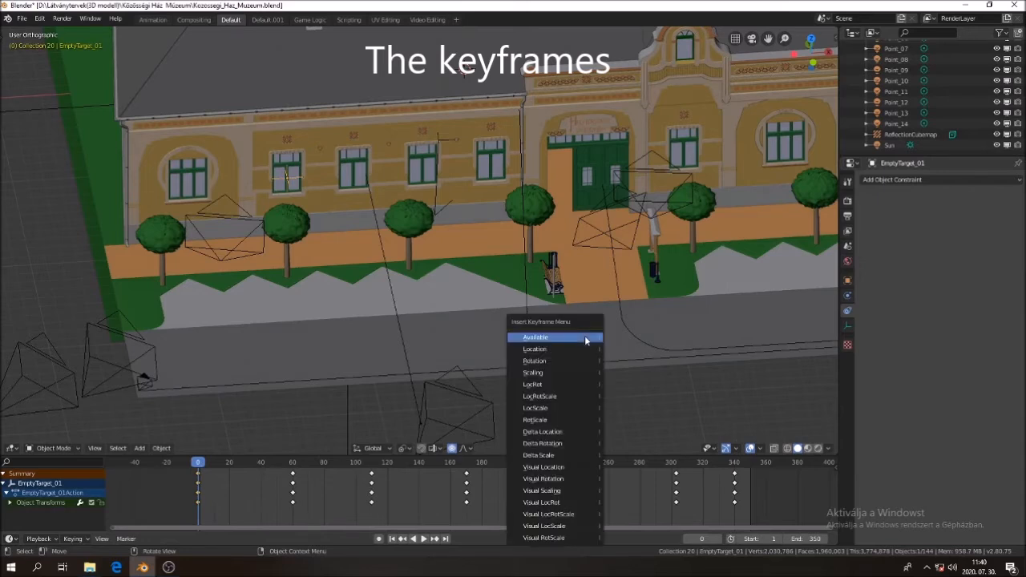
left_click(538, 352)
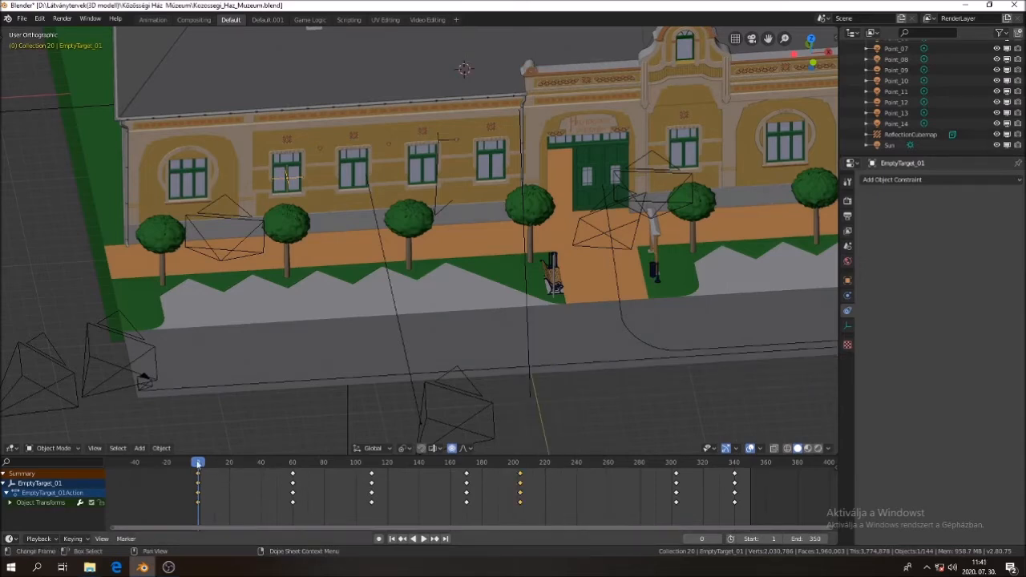
- Advance the animation to frame 60 and insert a Location keyframe for EmptyTarget_01
key("space")
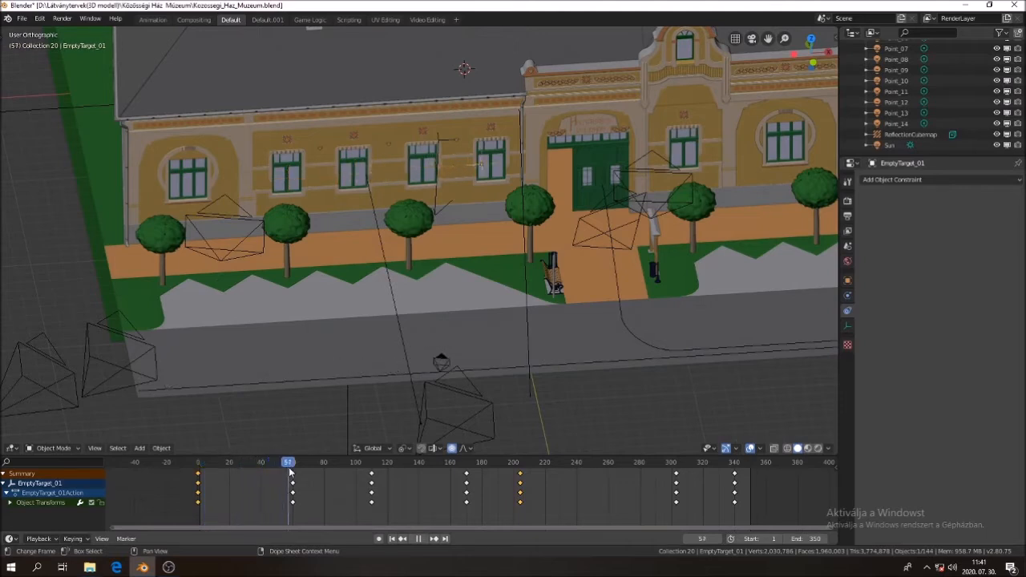
left_click(291, 473)
key("space")
key("i")
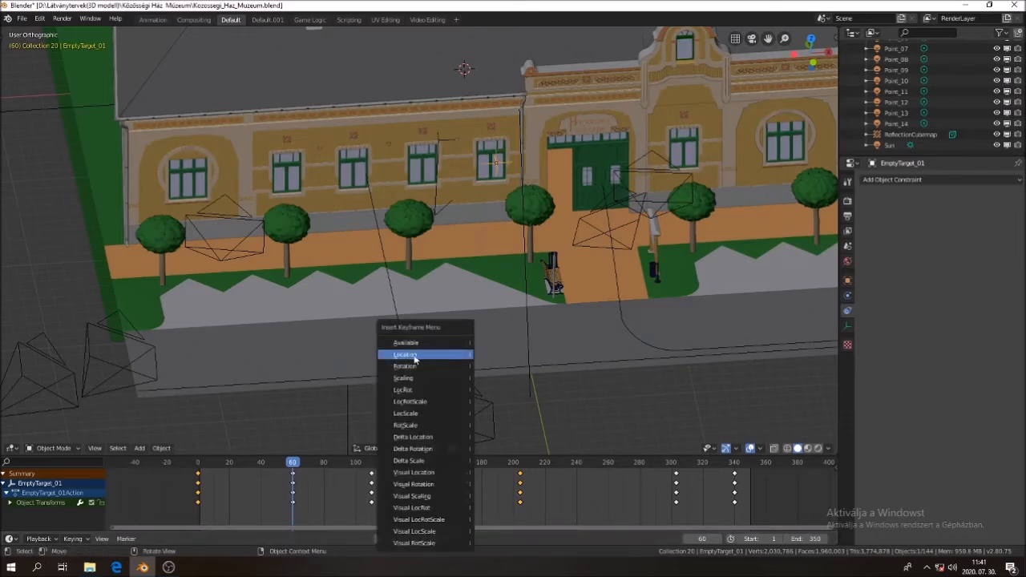
left_click(418, 355)
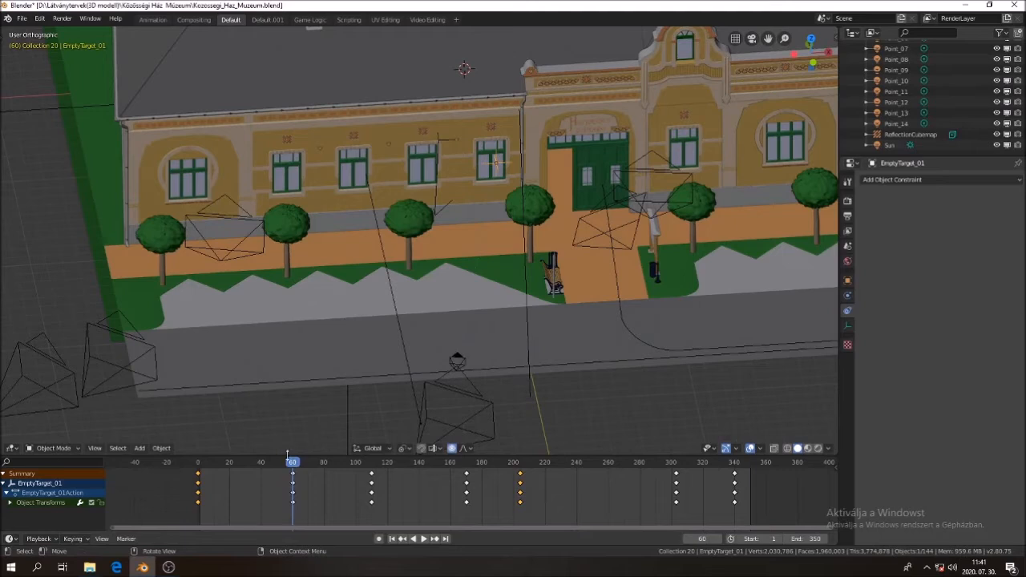
- Move to frame 110 and insert a Location keyframe for EmptyTarget_01 above the window beside the entrance
left_click_drag(332, 468, 372, 473)
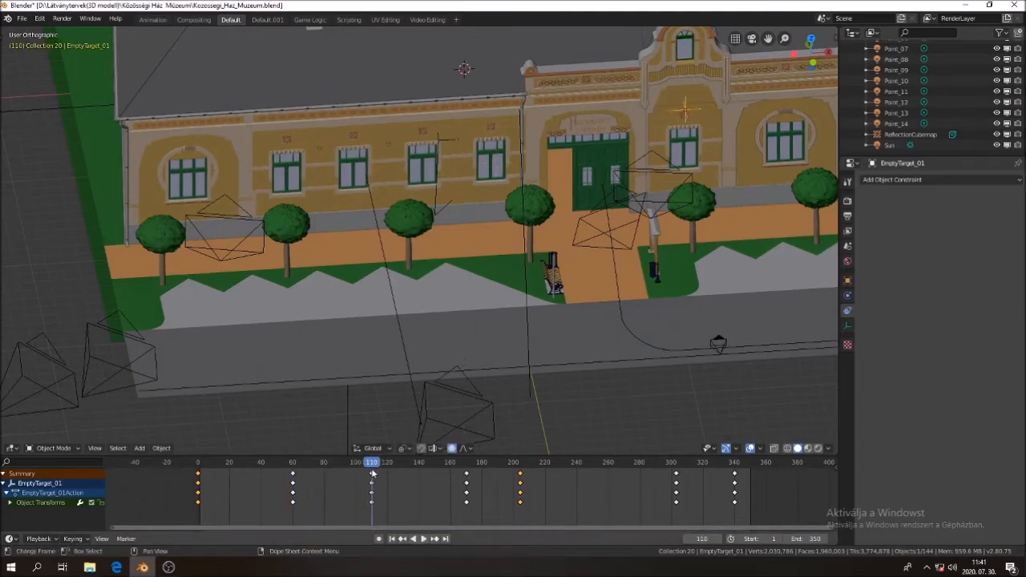
middle_click_drag(363, 308, 637, 292)
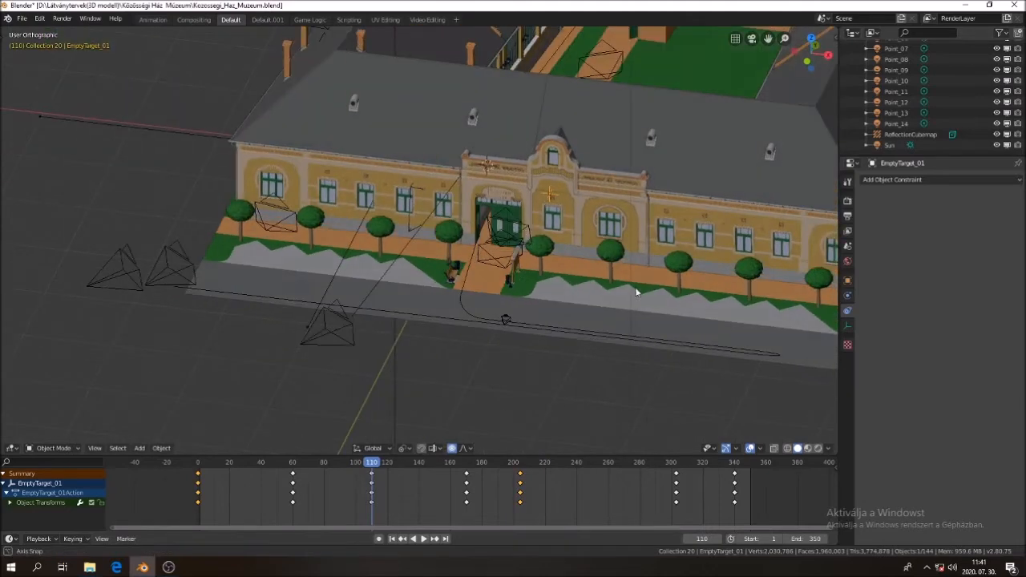
scroll(652, 277, "up", 3)
scroll(263, 326, "down", 2)
scroll(554, 289, "up", 2)
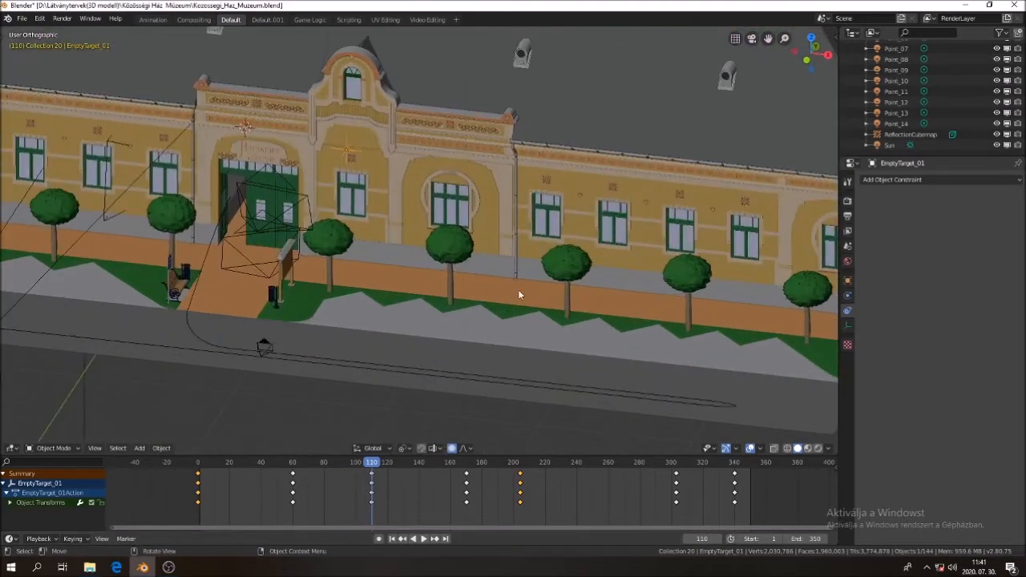
middle_click_drag(405, 312, 410, 312)
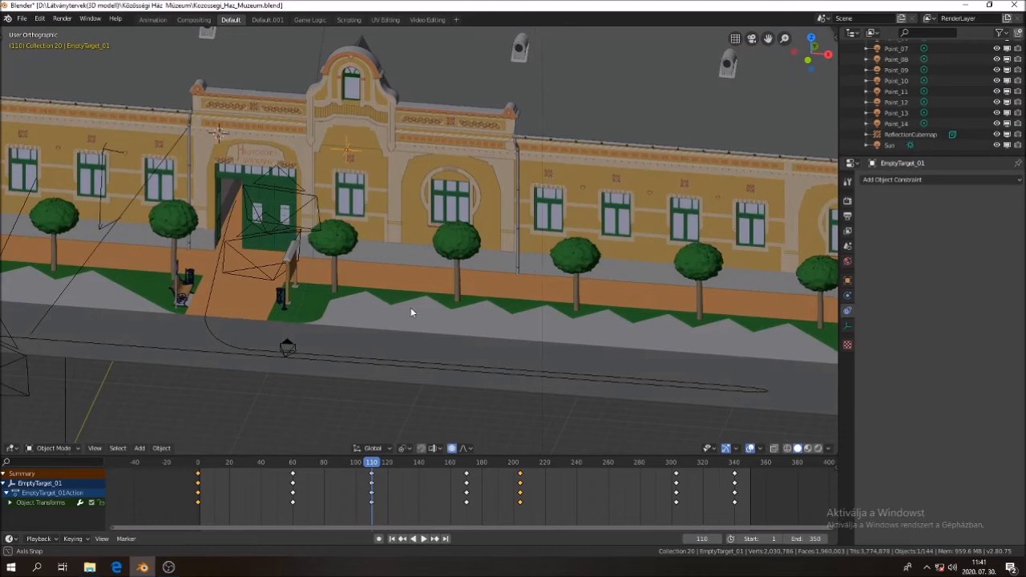
middle_click_drag(530, 313, 472, 313, "shift")
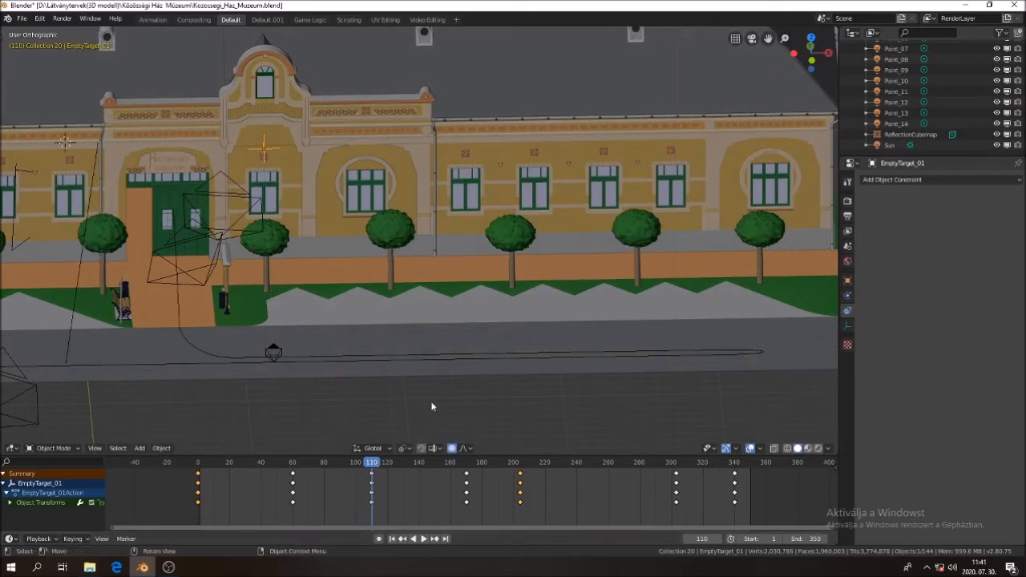
key("i")
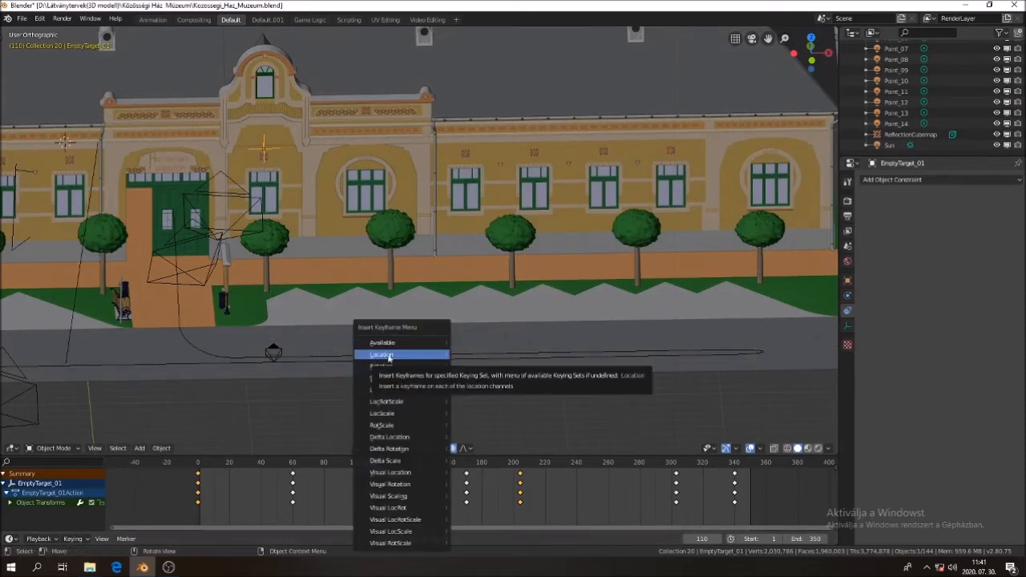
left_click(388, 496)
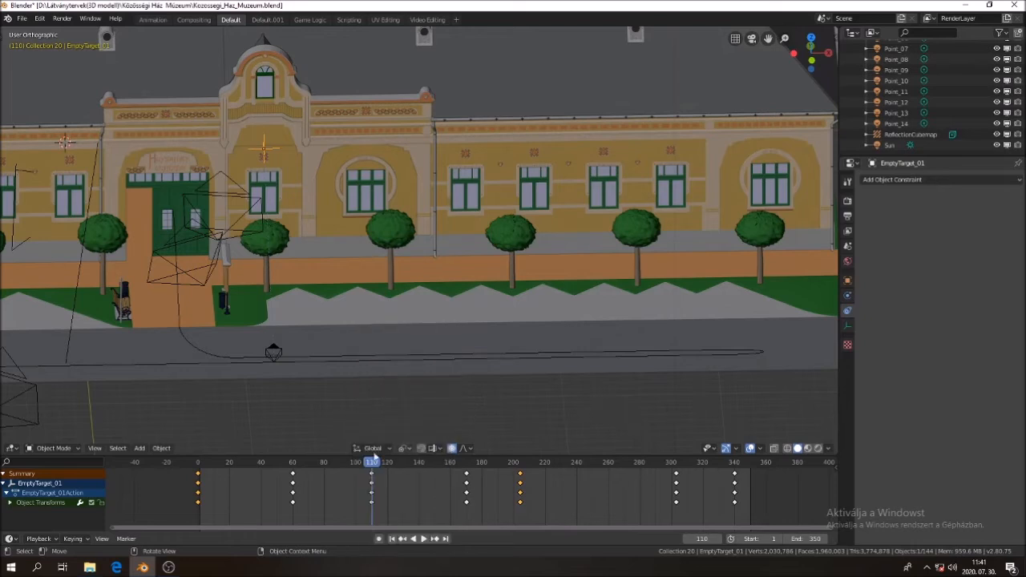
- Move to frame 170 and insert a Location keyframe for EmptyTarget_01
left_click_drag(373, 467, 467, 469)
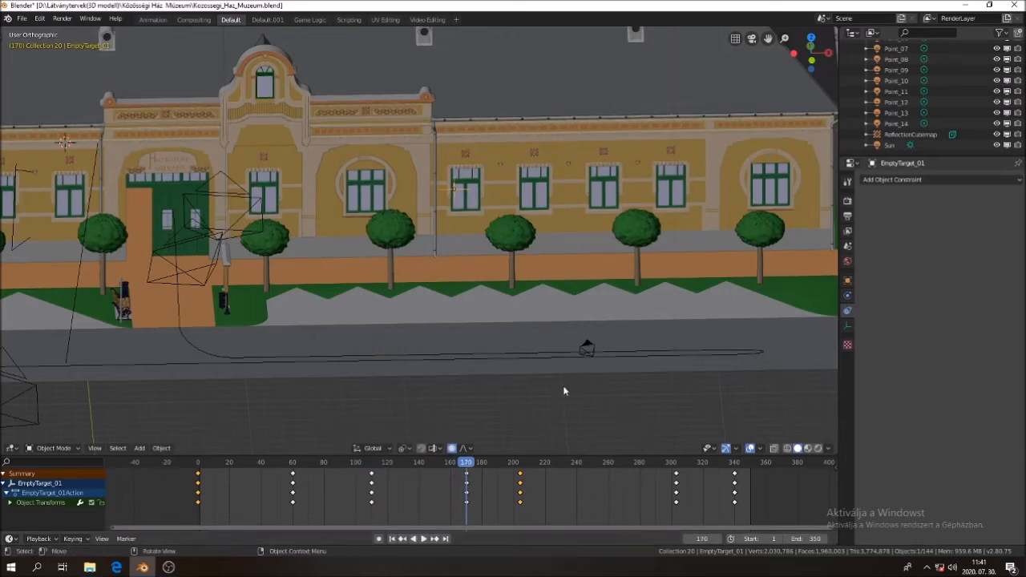
key("i")
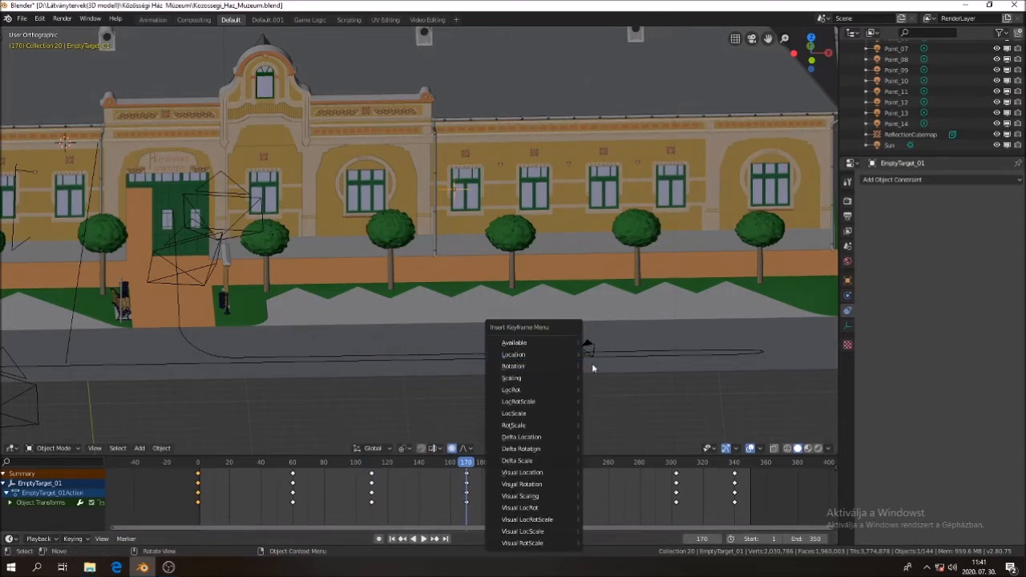
left_click(555, 361)
- Advance to frame 204, where the camera nears the far bend of the curve, and insert a Location keyframe for EmptyTarget_01
key("space")
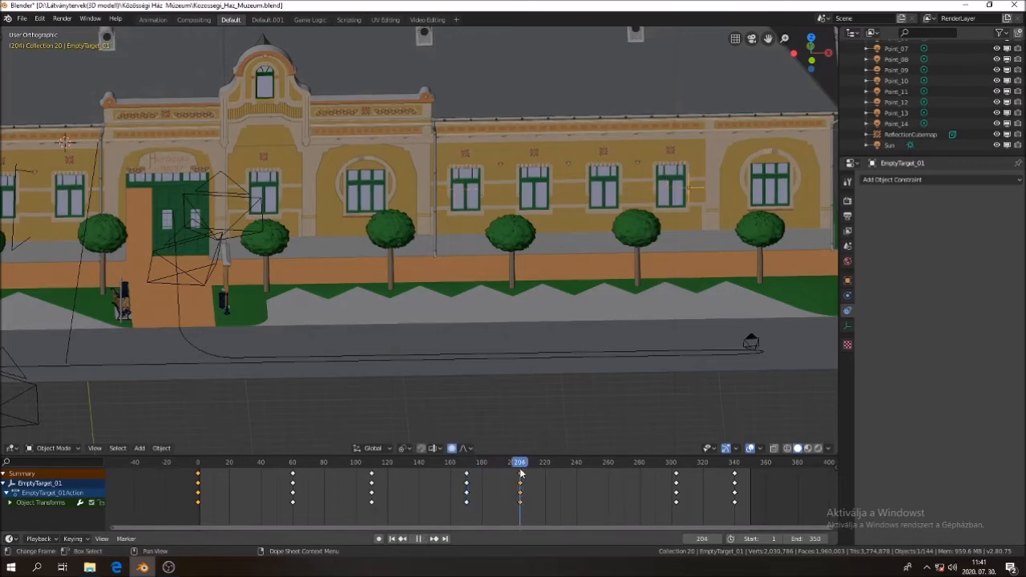
key("space")
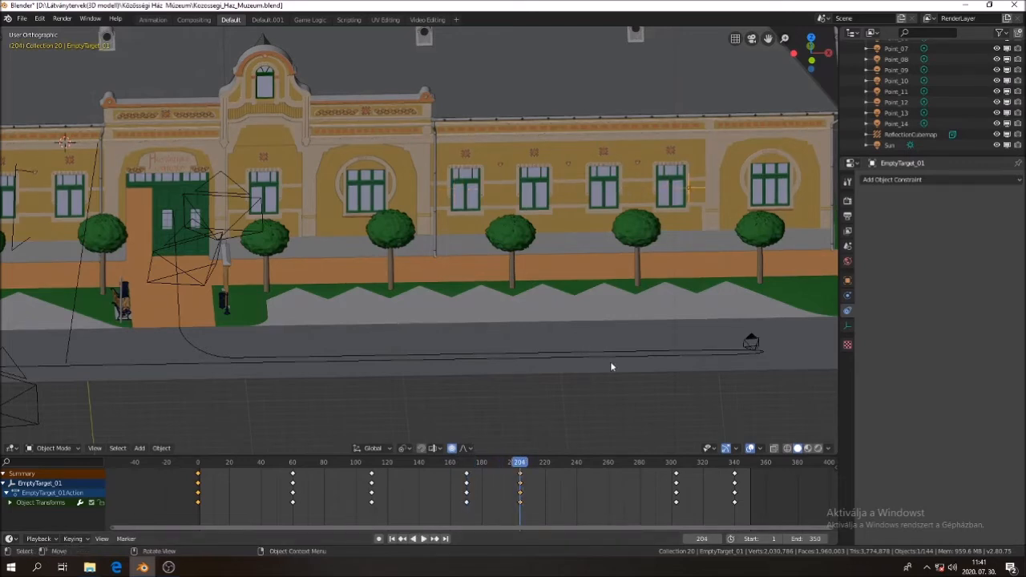
key("i")
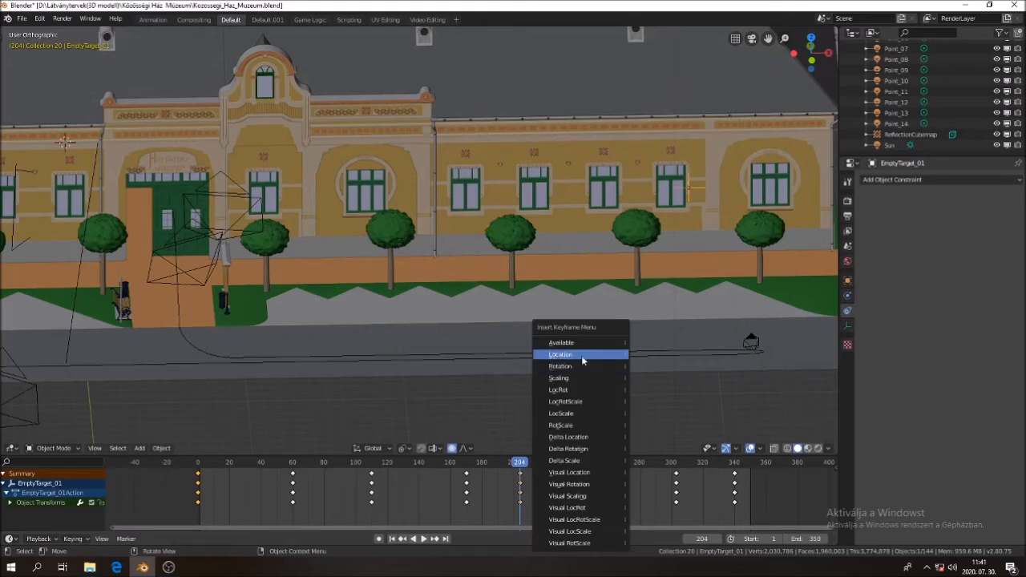
left_click(581, 355)
- Advance to frame 303 and insert a Location keyframe for EmptyTarget_01 near the museum entrance
key("space")
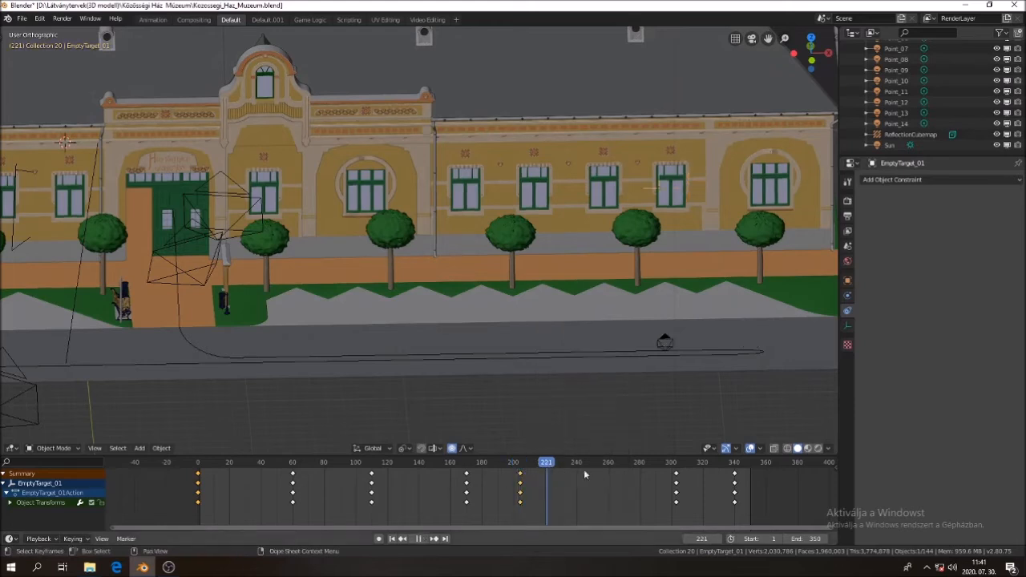
left_click_drag(678, 472, 677, 475)
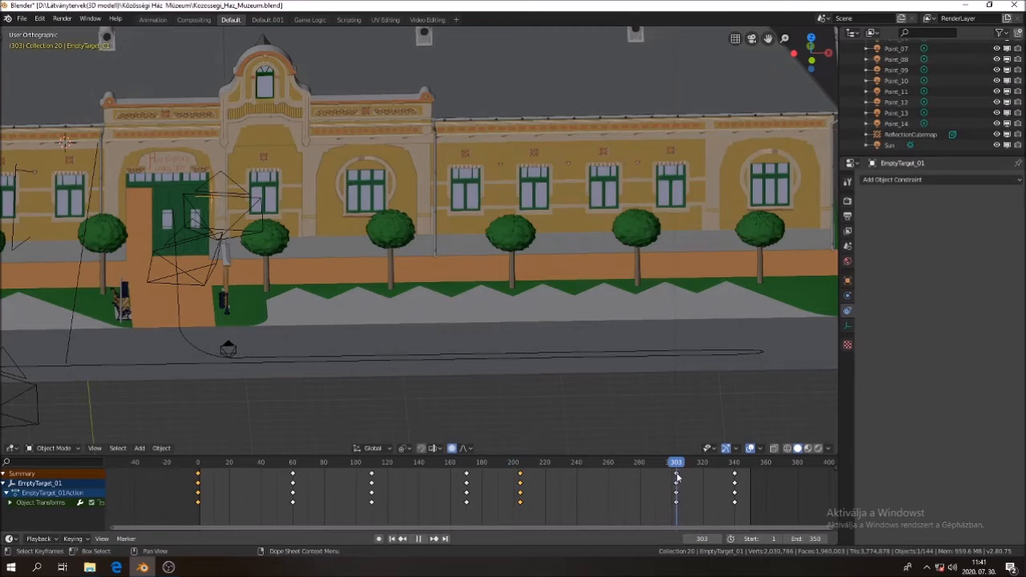
key("i")
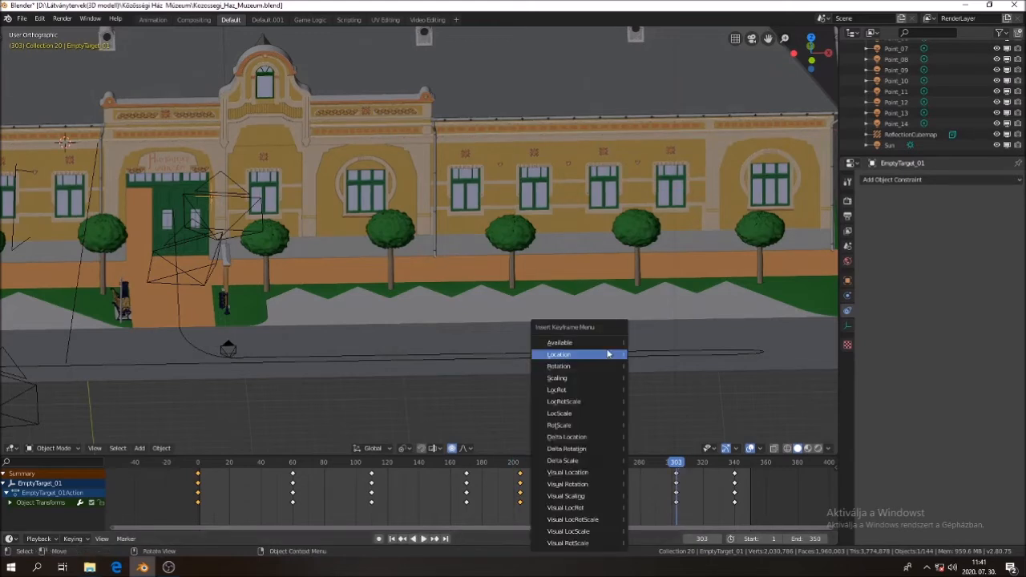
left_click(575, 355)
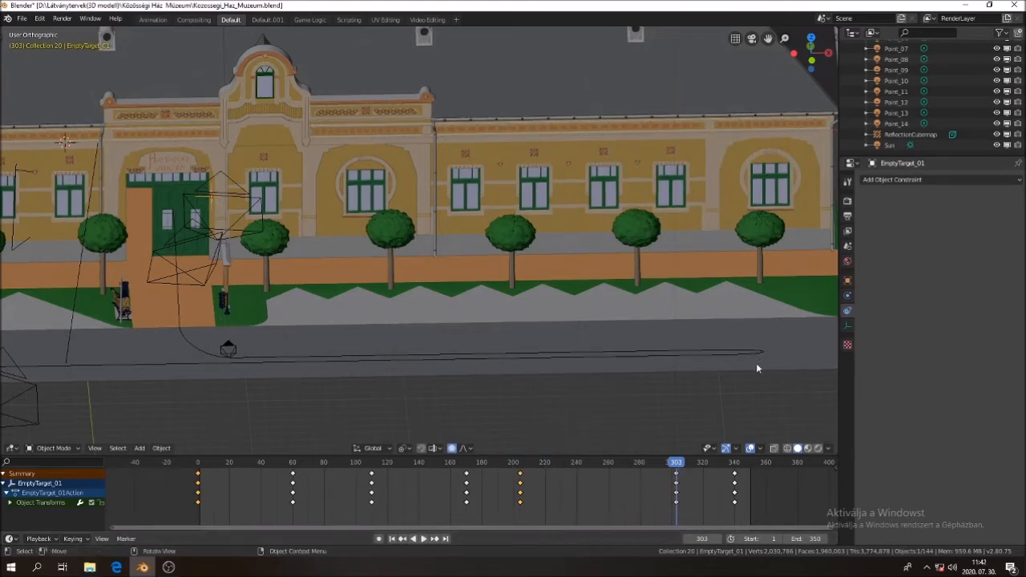
- Advance the animation to frame 340 and insert a Location keyframe for EmptyTarget_01 at the museum entrance
key("space")
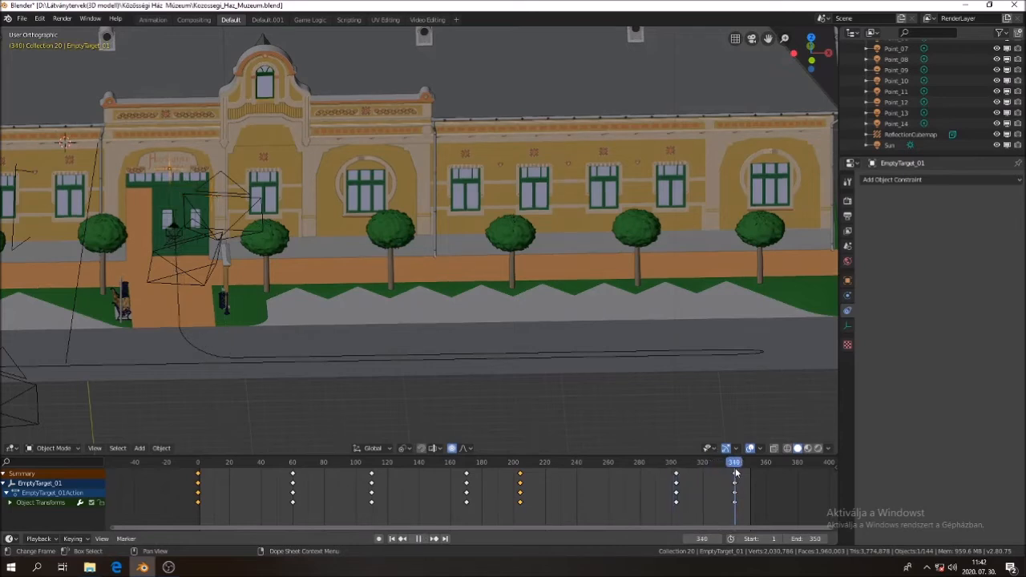
key("space")
key("i")
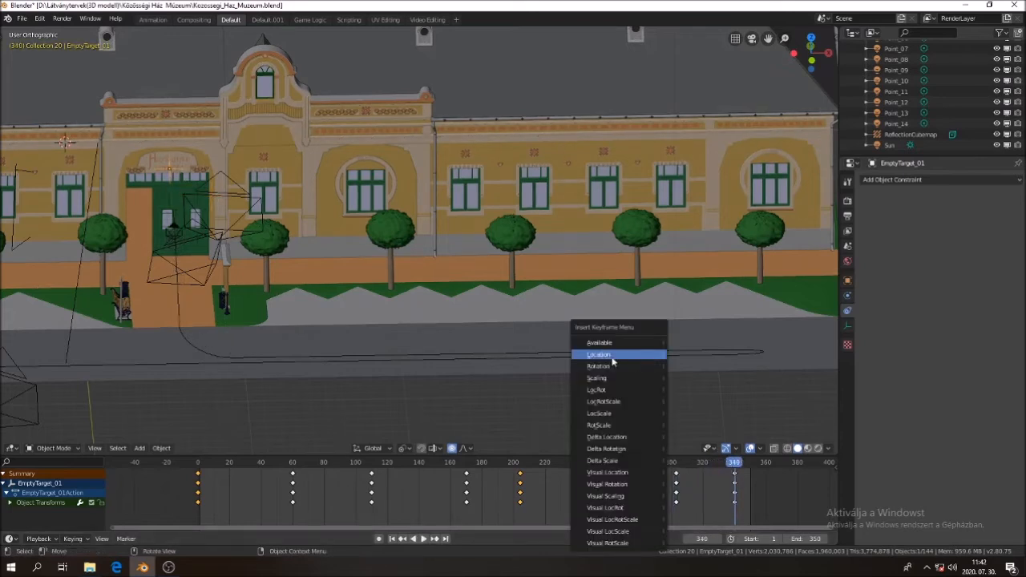
left_click(611, 357)
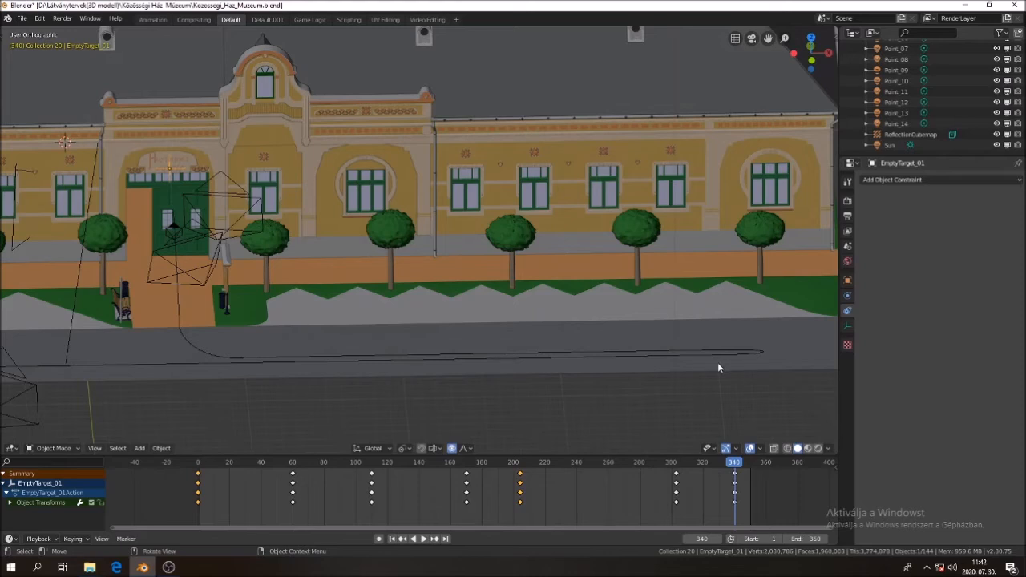
- Return to frame 1, frame the whole museum front with the camera path, and play the animation to check the camera and target movement
left_click(392, 538)
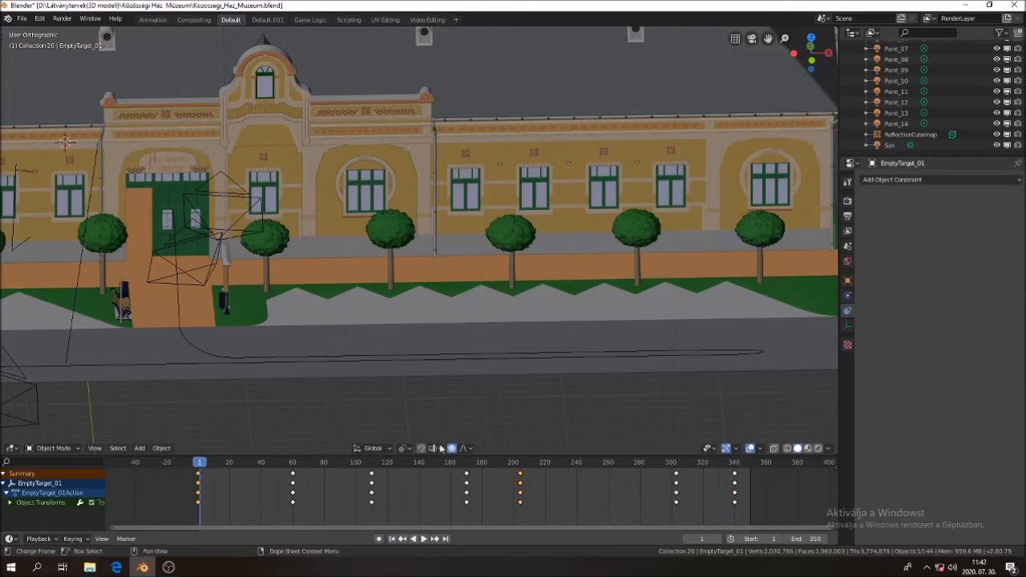
middle_click_drag(571, 325, 178, 347)
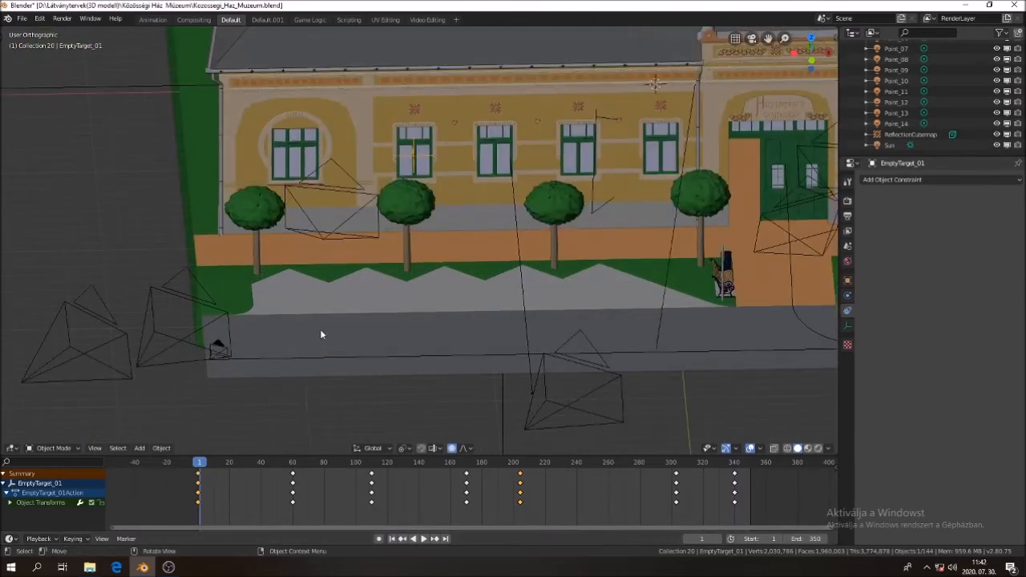
scroll(320, 334, "down", 3)
middle_click_drag(318, 320, 512, 253)
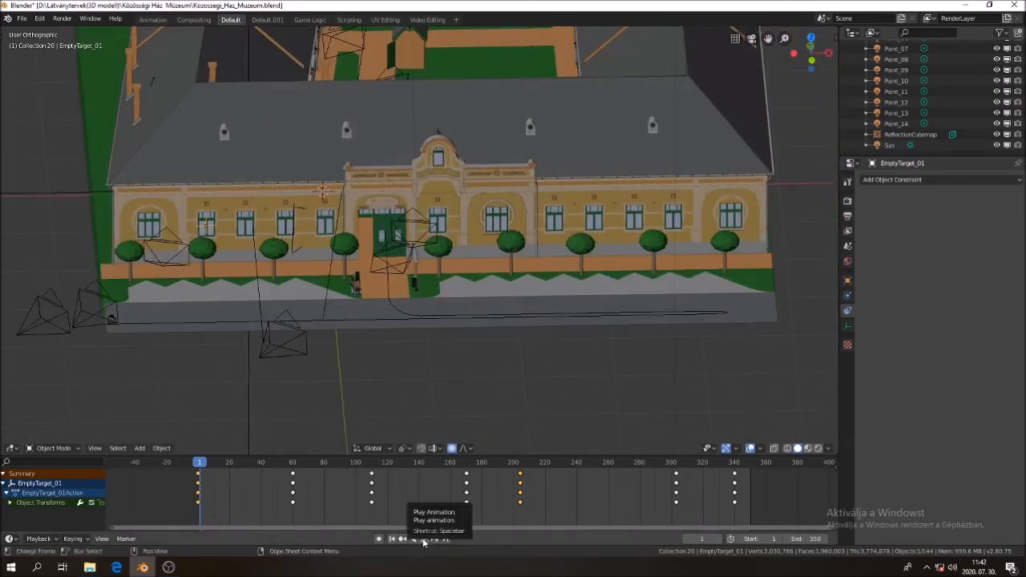
scroll(371, 429, "up", 1)
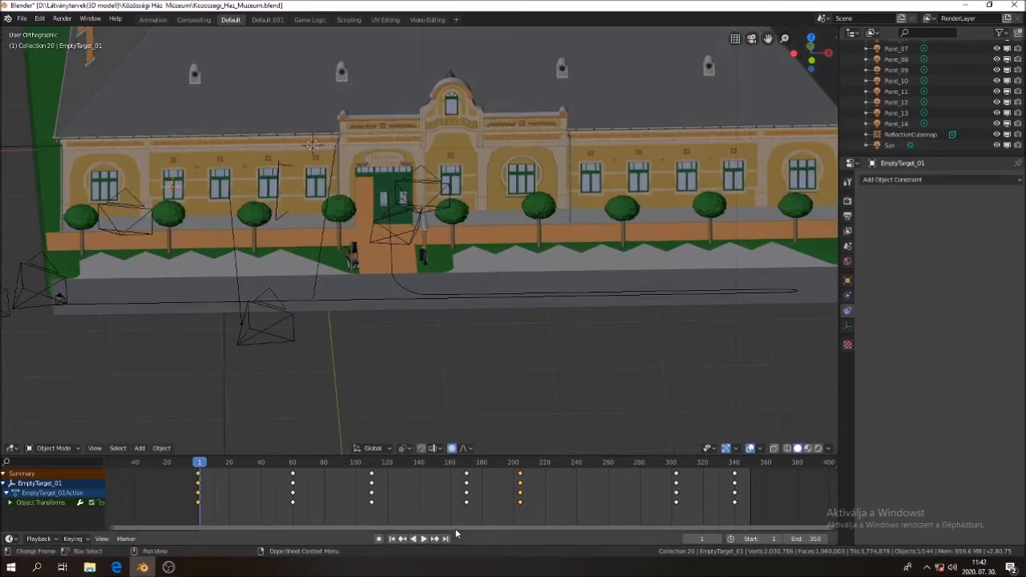
left_click(423, 538)
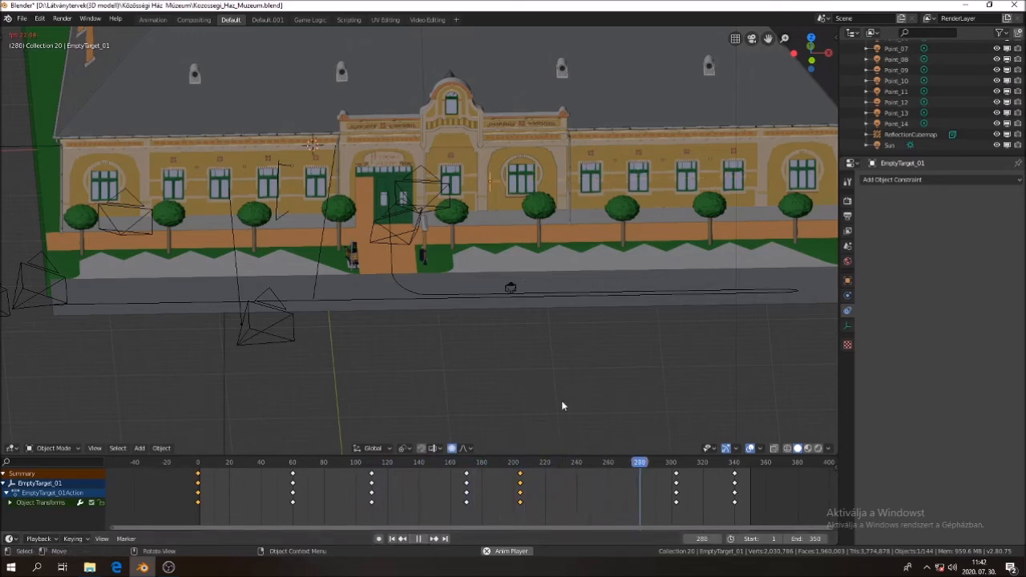
left_click(420, 539)
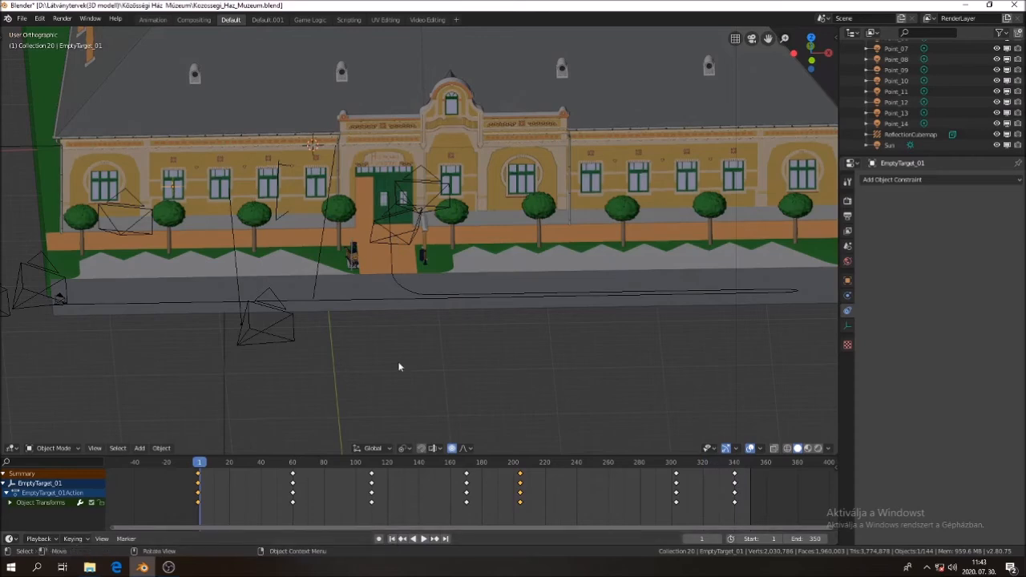
- Switch to the camera view, enlarge its frame in the viewport, and play the animation from frame 1 to preview the shot
key("KP_0")
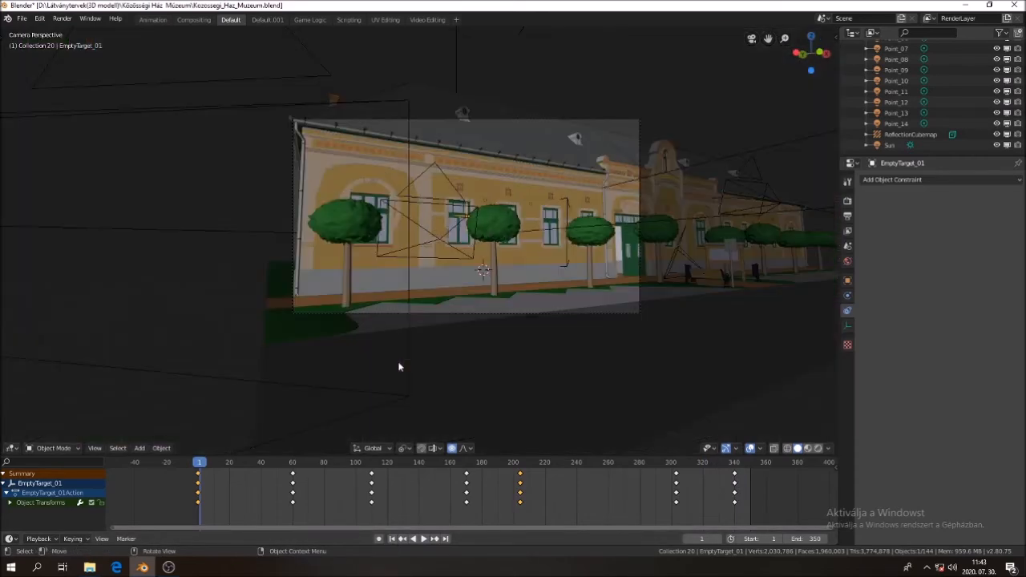
scroll(542, 183, "up", 3)
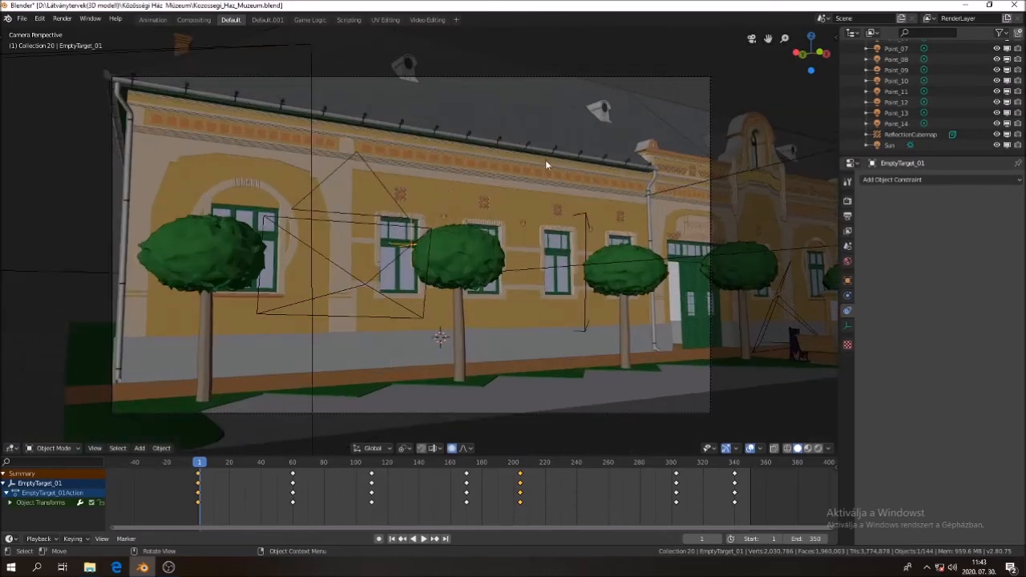
scroll(544, 166, "up", 2)
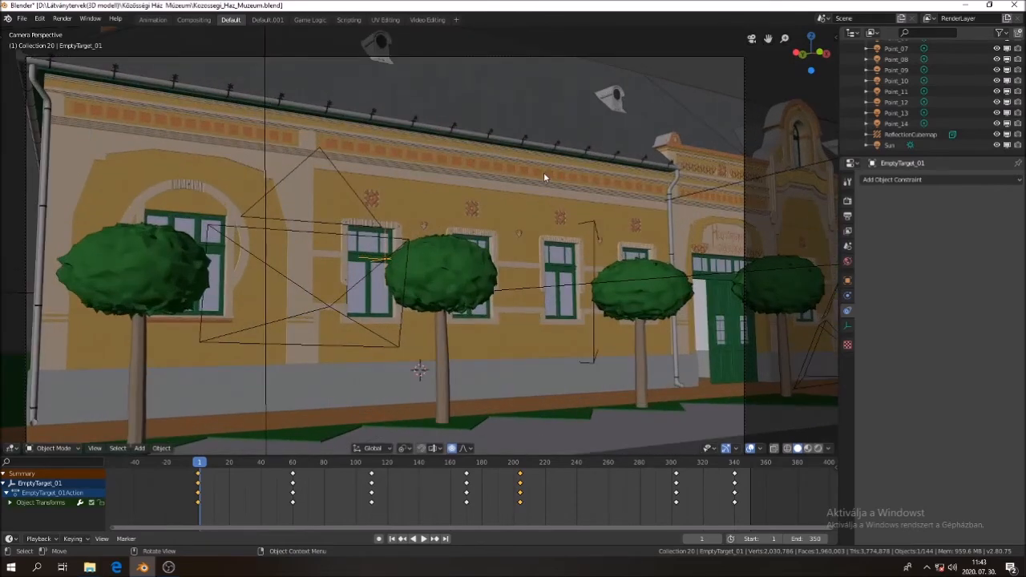
middle_click_drag(496, 246, 519, 234, "shift")
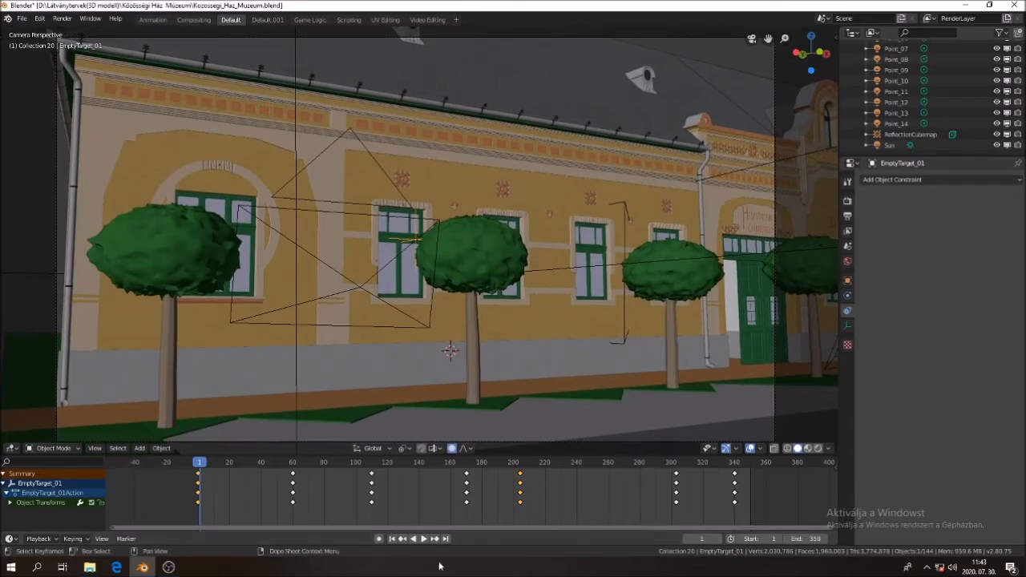
left_click(425, 538)
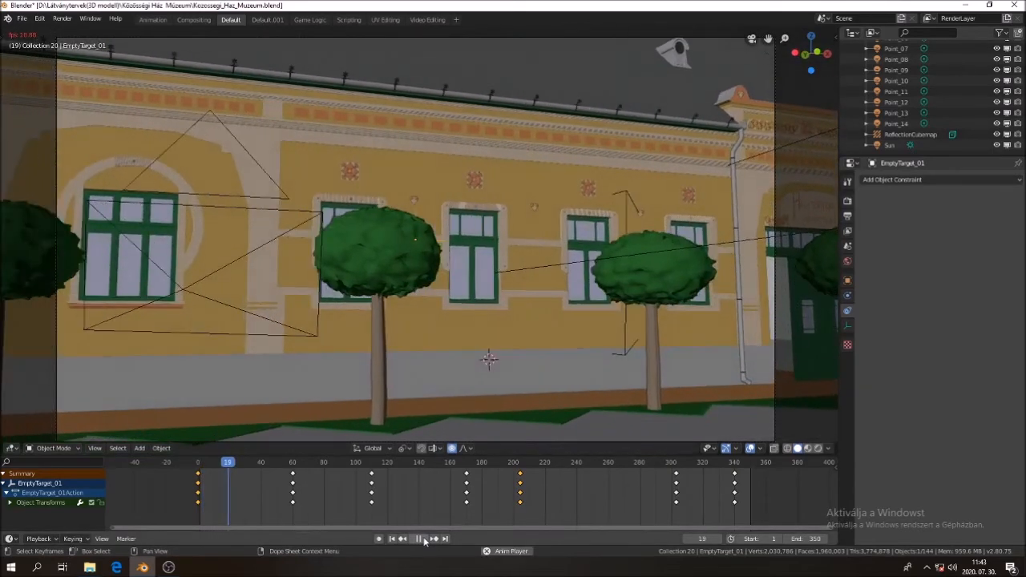